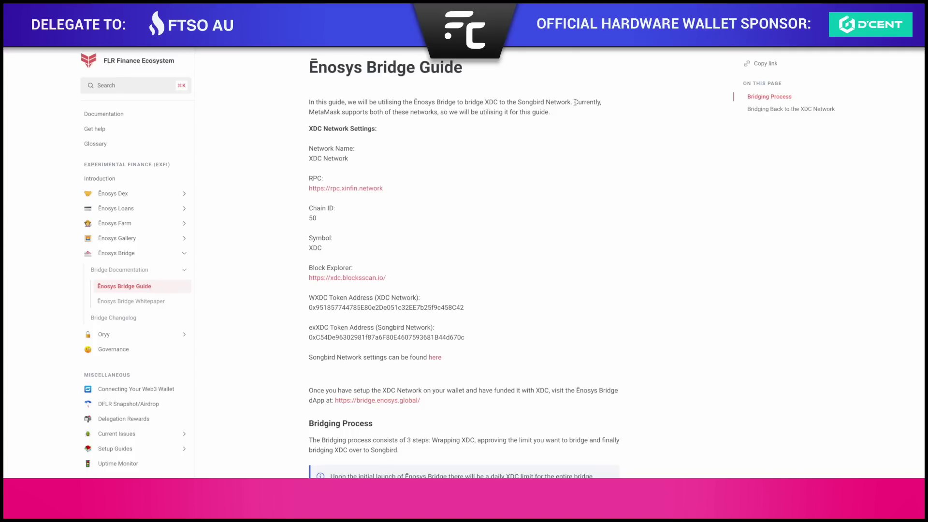
drag(575, 102, 439, 115)
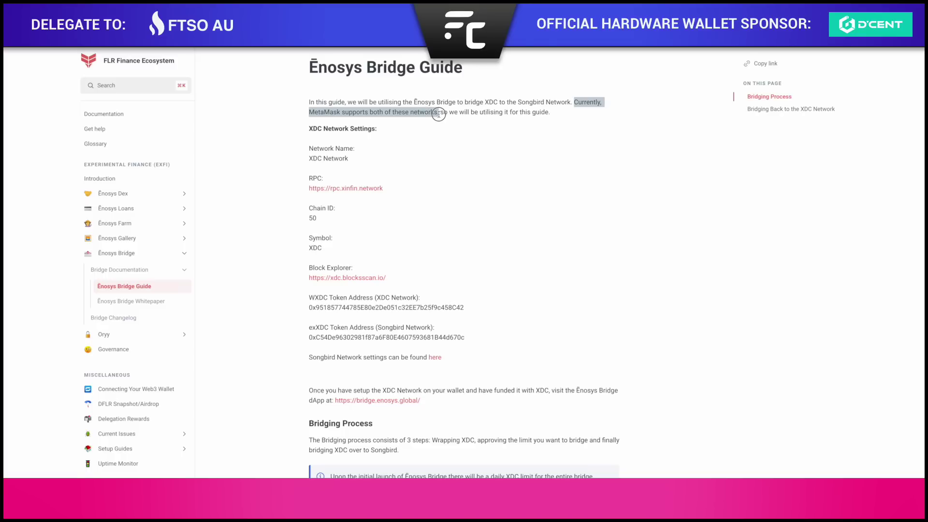
click(443, 133)
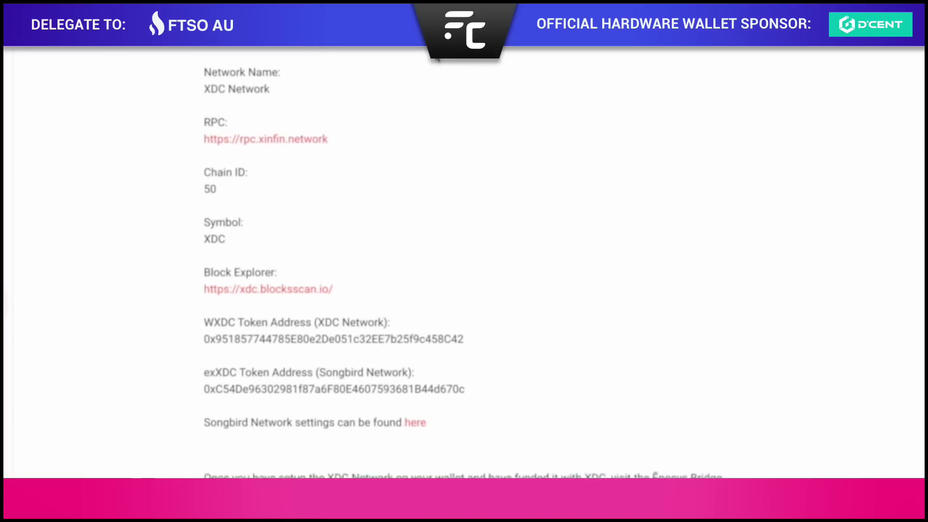
drag(198, 68, 483, 290)
click(482, 288)
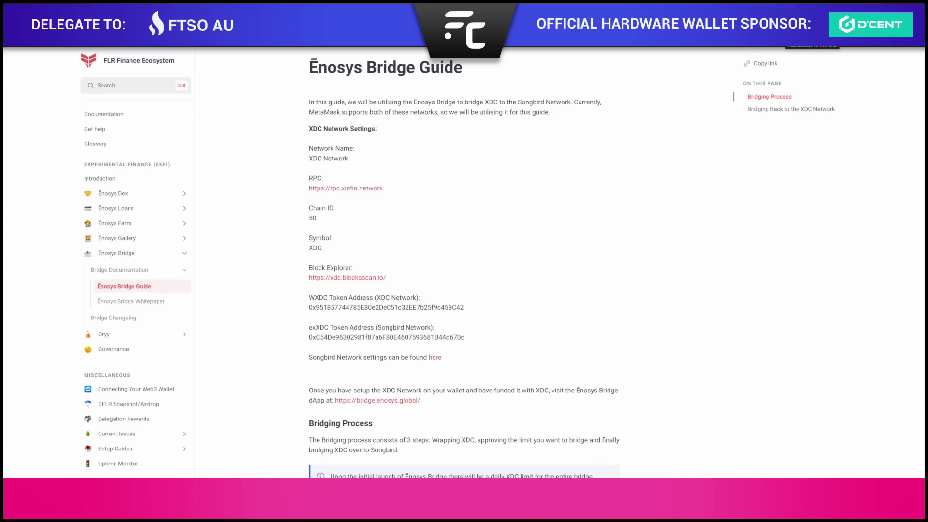
Go to MetaMask's Settings > Networks and start adding a new network.
click(786, 27)
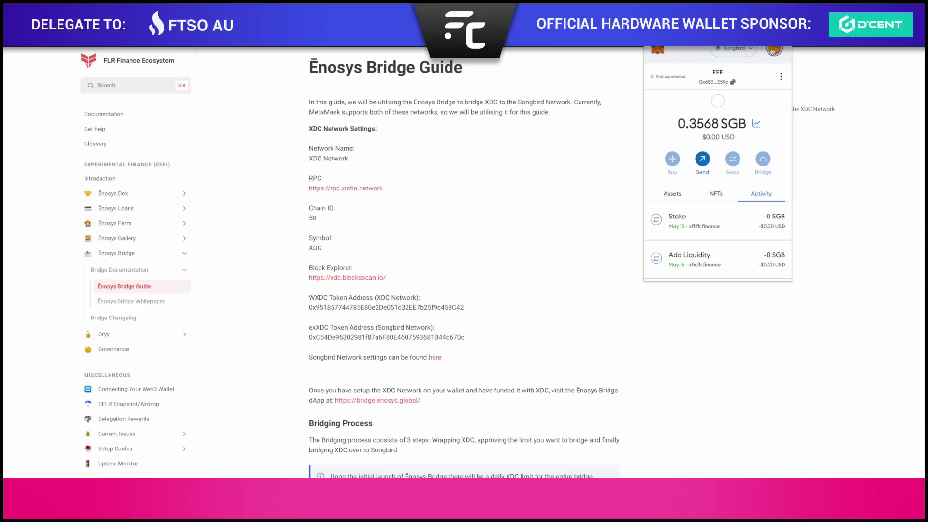
click(775, 51)
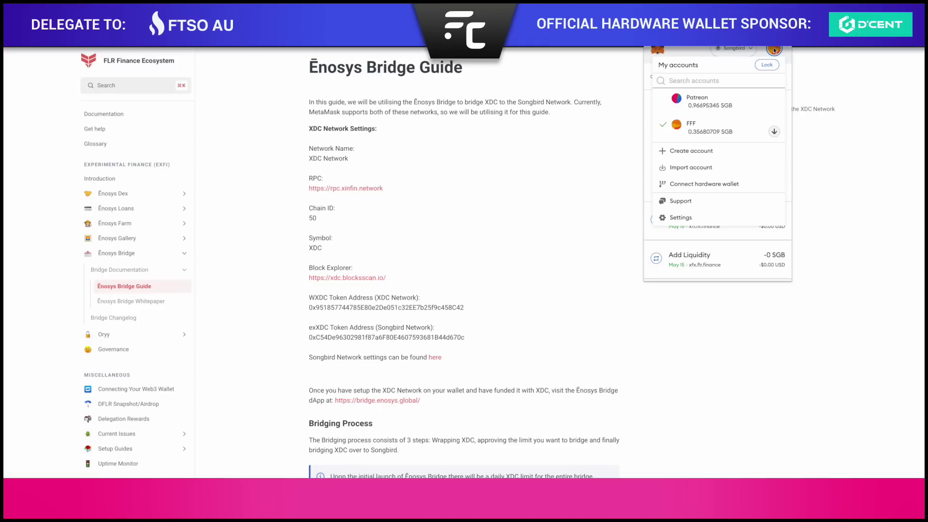
click(710, 221)
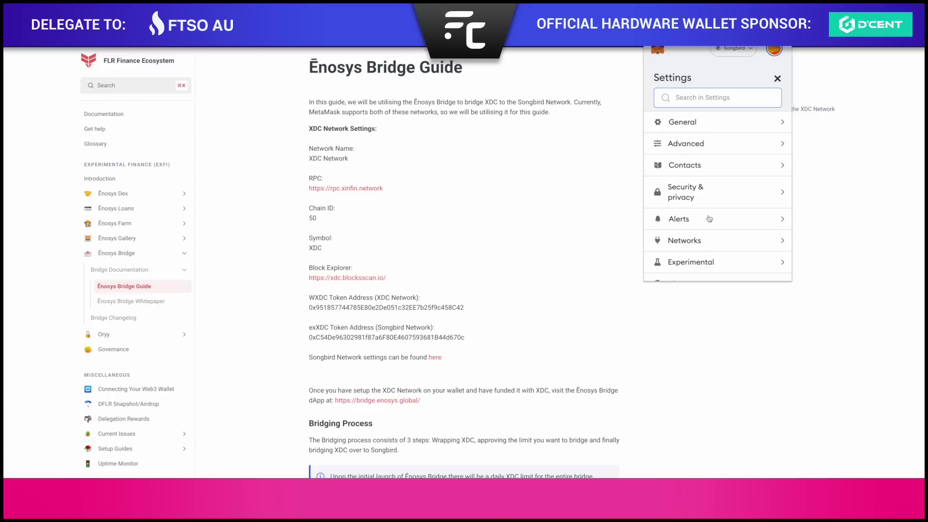
scroll(716, 158, down, 1)
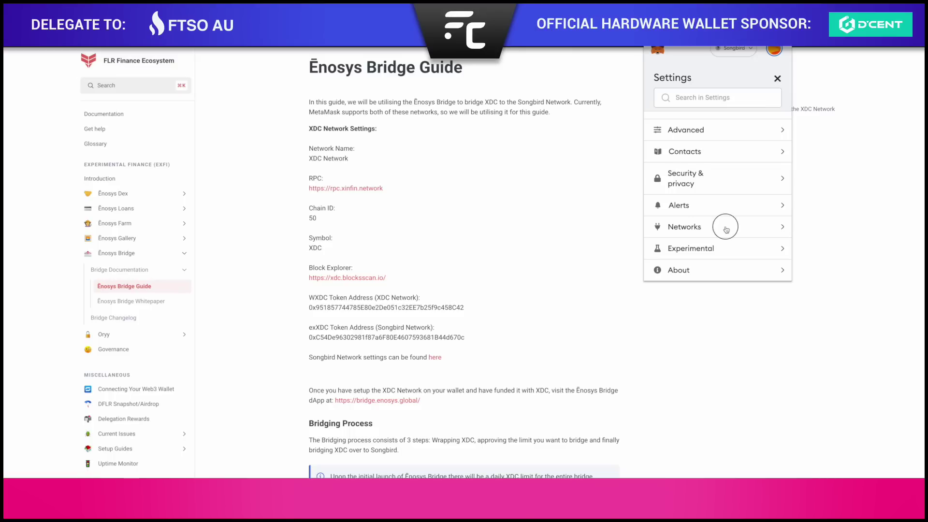
click(725, 229)
click(720, 265)
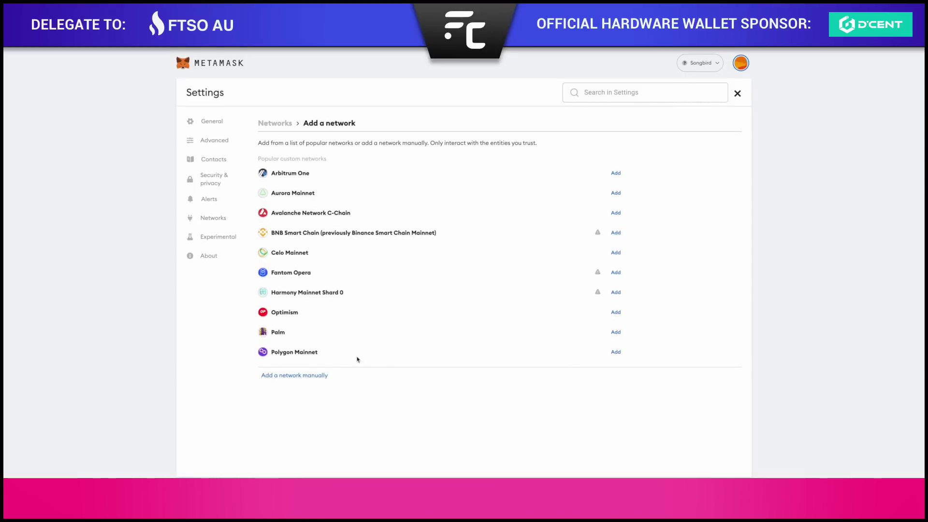
click(291, 377)
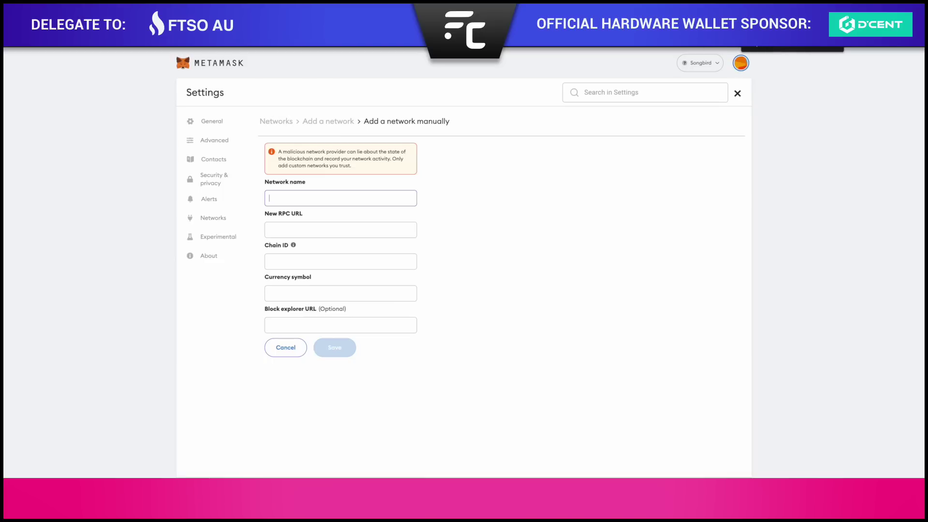
click(761, 16)
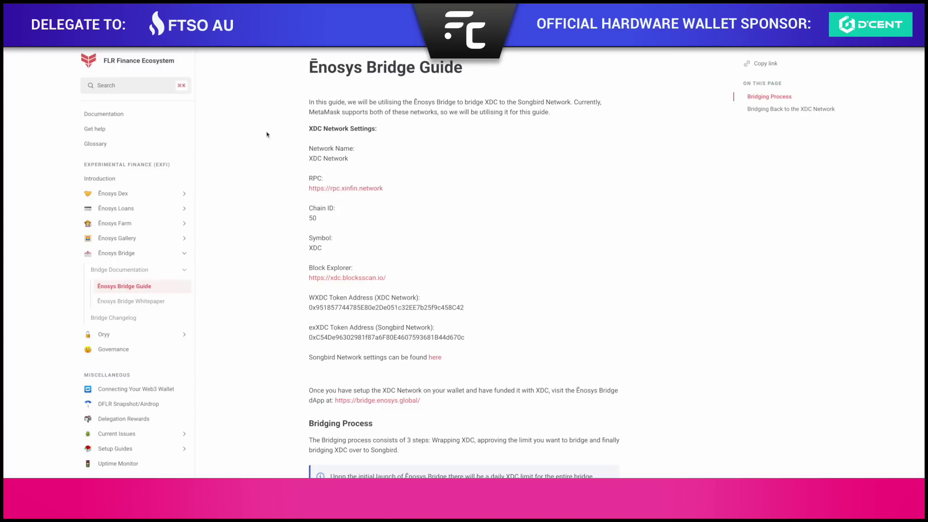
drag(365, 163, 300, 162)
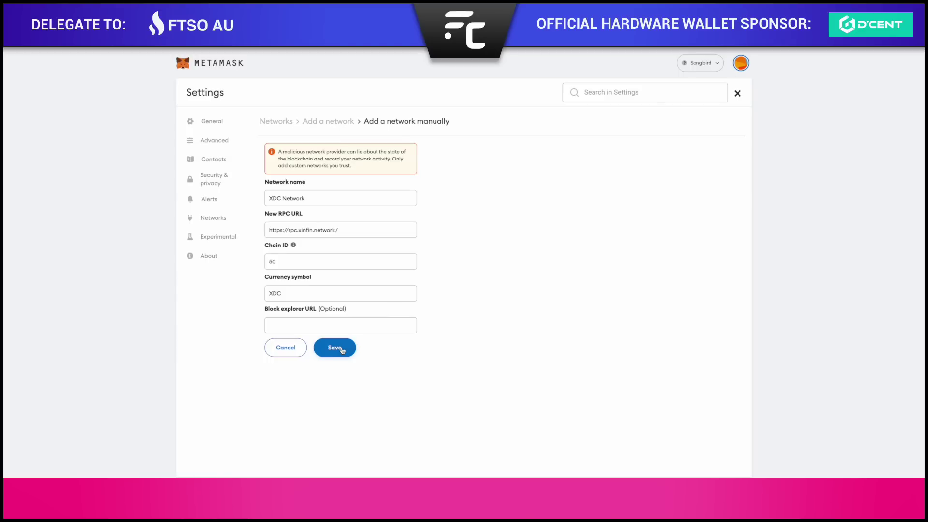
click(341, 349)
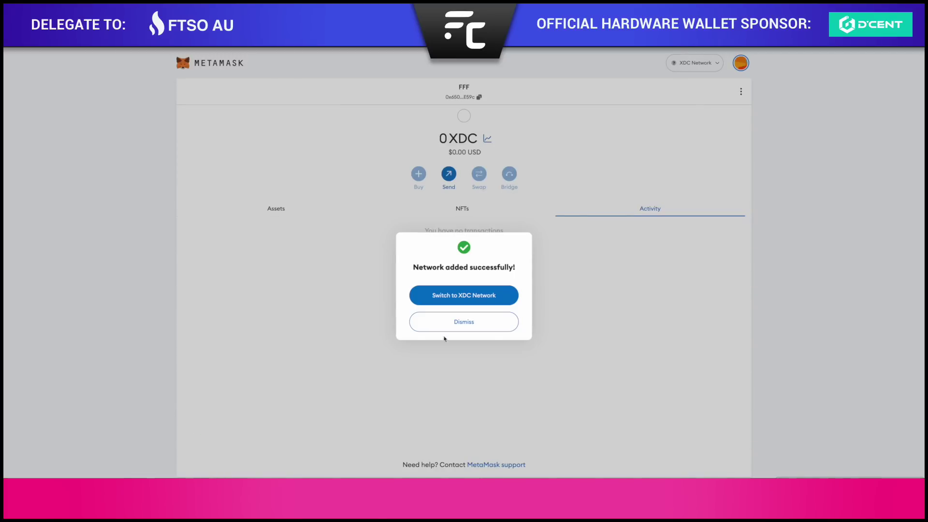
click(474, 324)
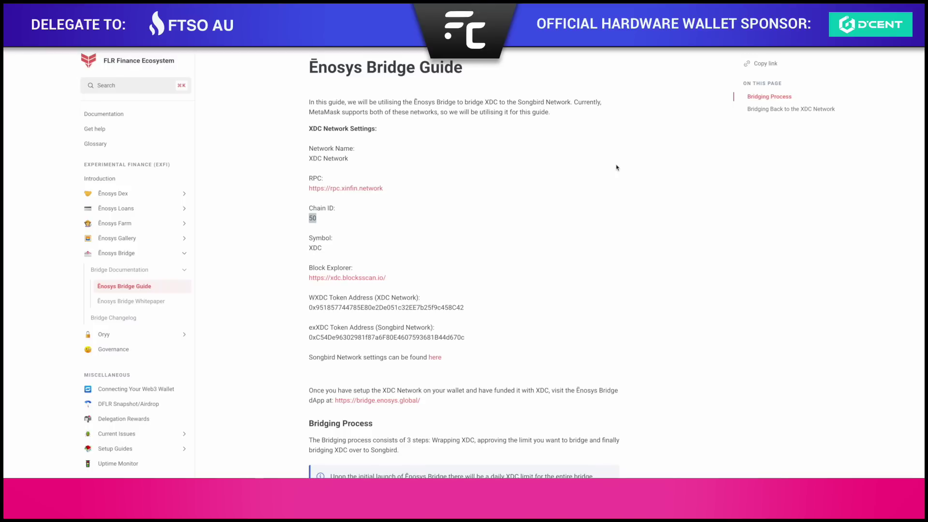
Scroll the guide down and select the XDC Network's WXDC token address.
scroll(617, 167, down, 1)
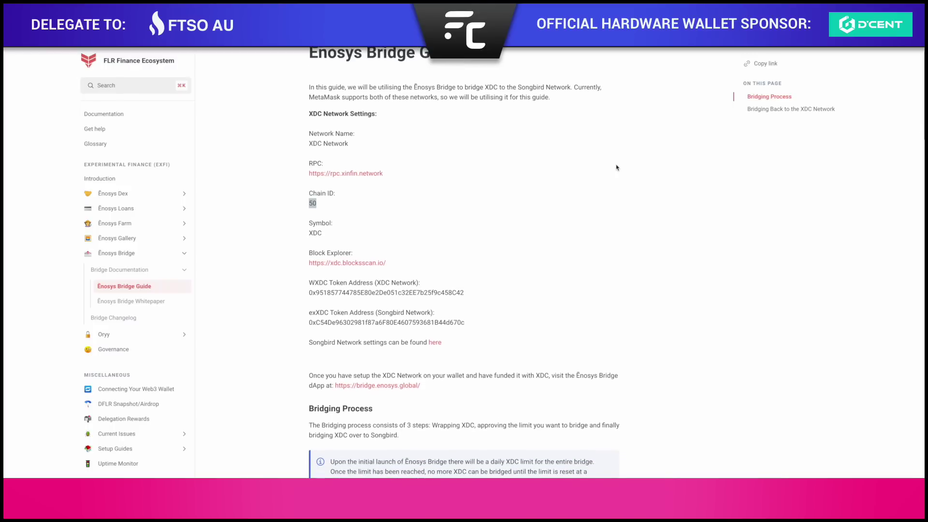
scroll(550, 203, down, 1)
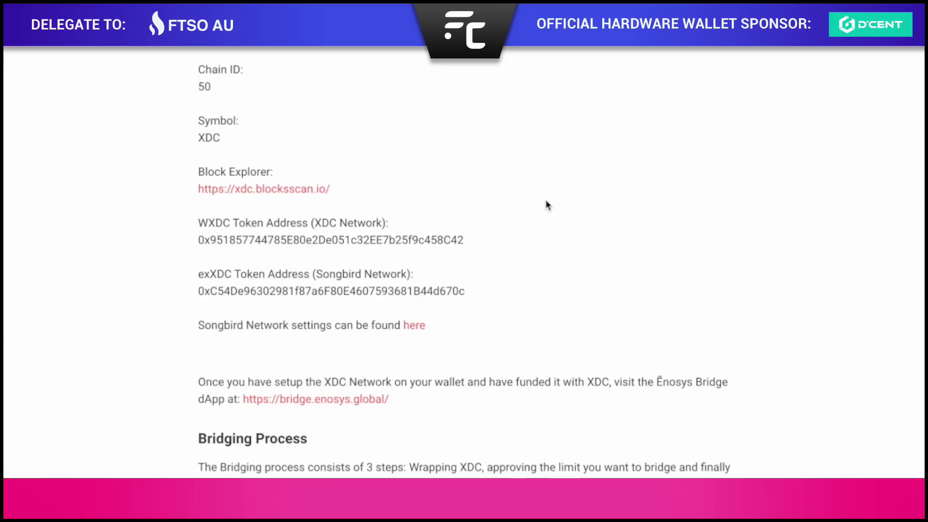
drag(315, 223, 378, 224)
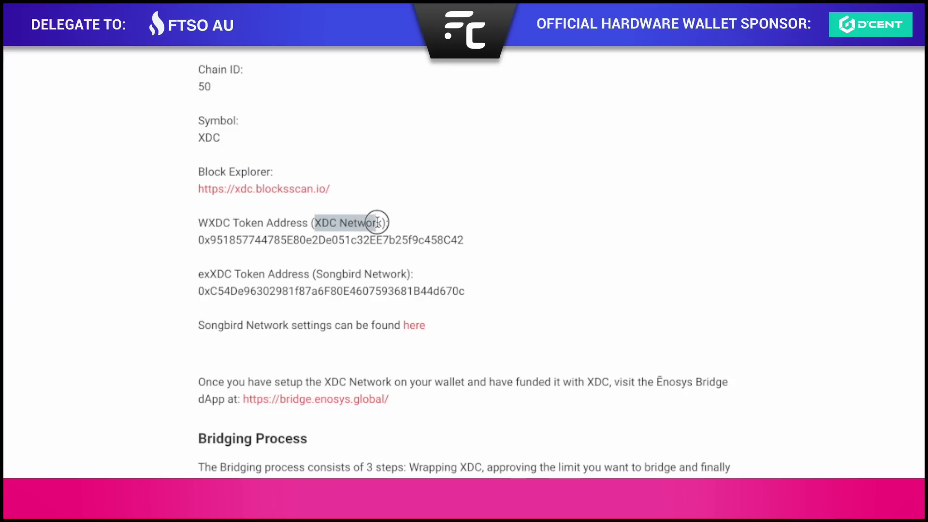
double_click(393, 240)
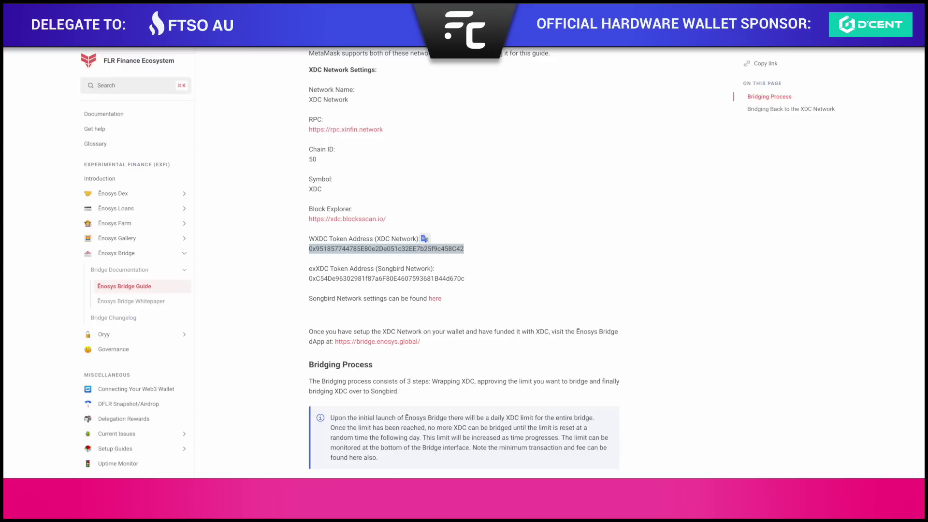
Import WXDC into MetaMask on XDC Network by pasting its contract address as a custom token.
click(786, 28)
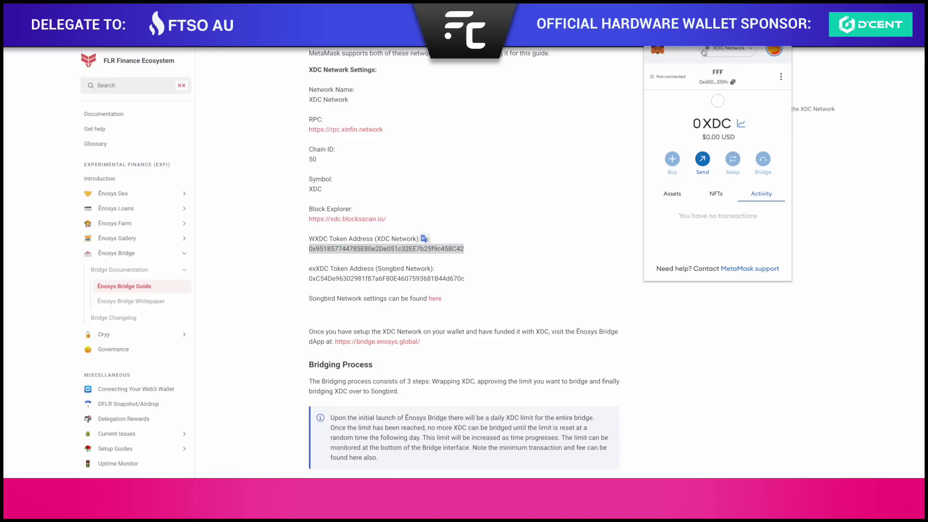
click(733, 50)
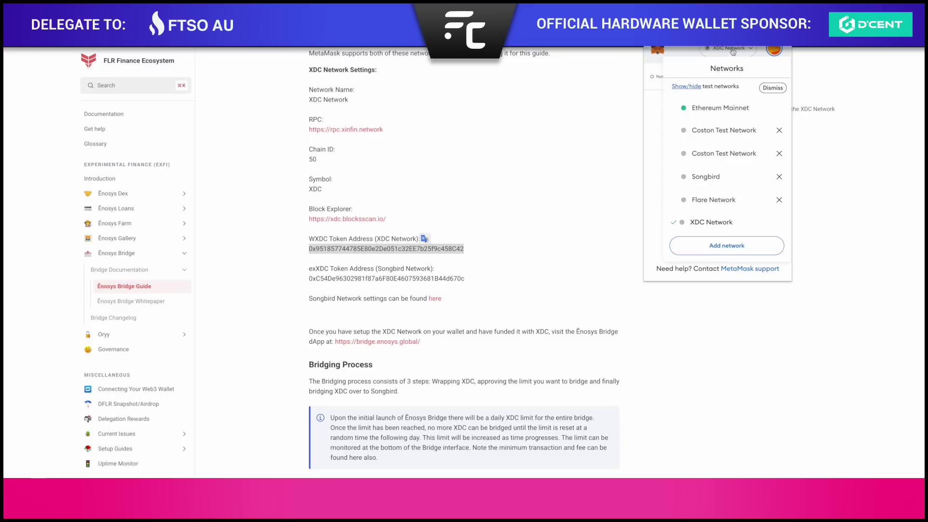
click(733, 50)
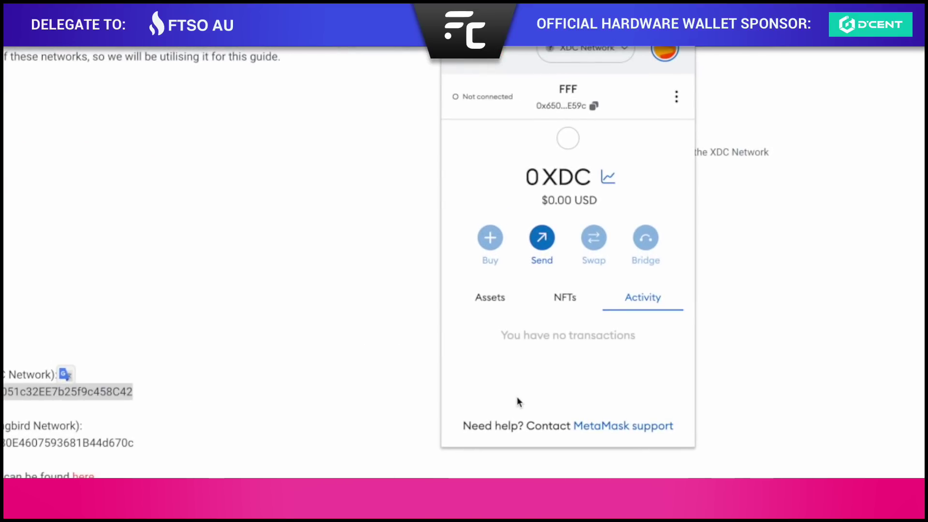
click(497, 300)
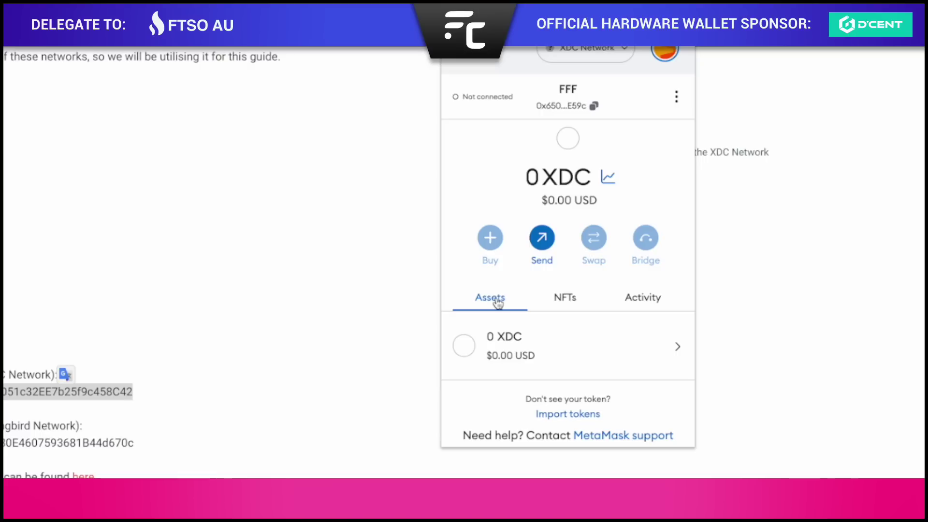
click(571, 416)
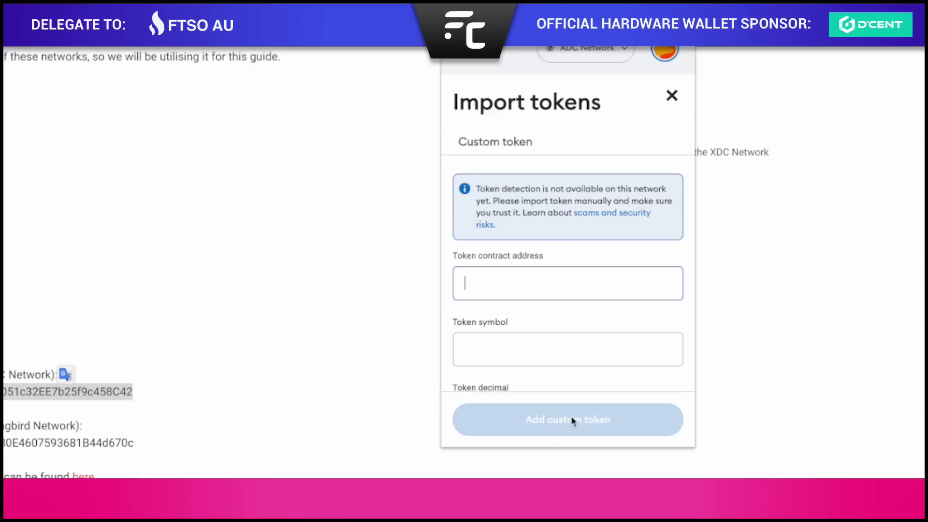
key(ctrl+v)
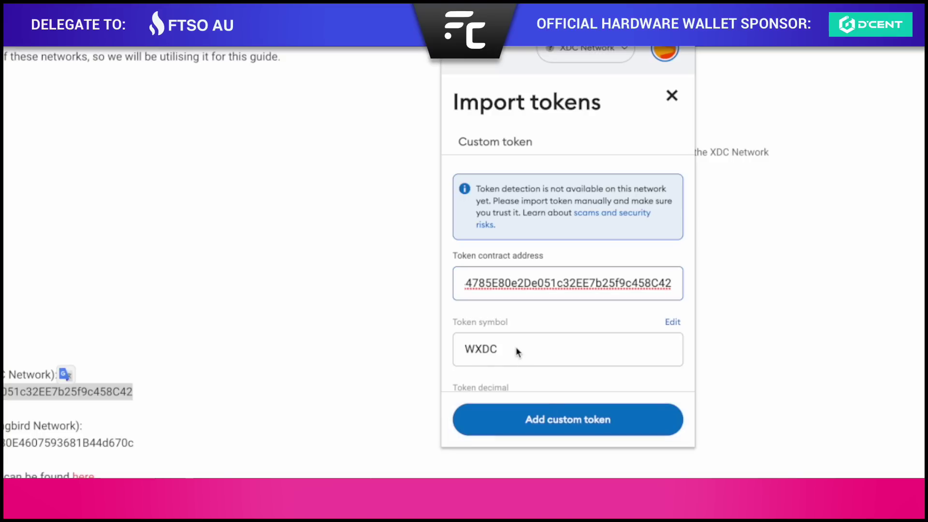
scroll(517, 352, down, 1)
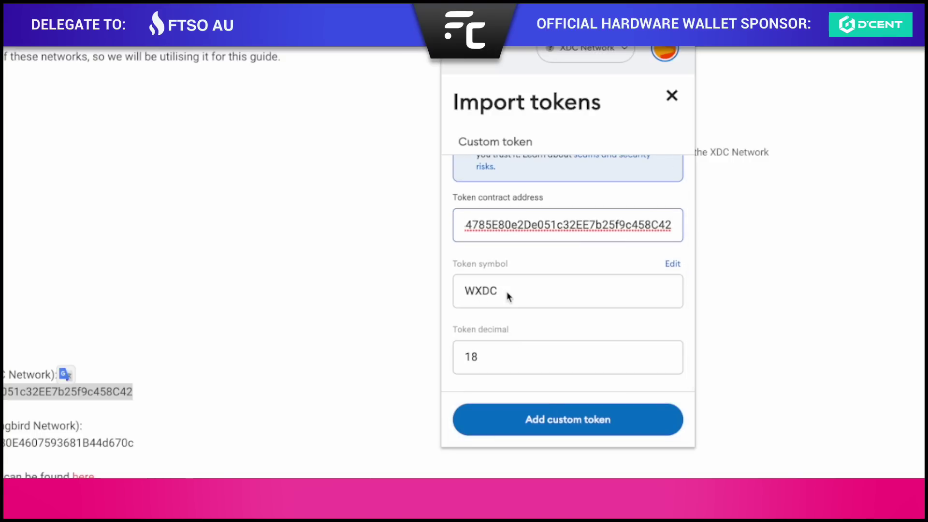
click(560, 423)
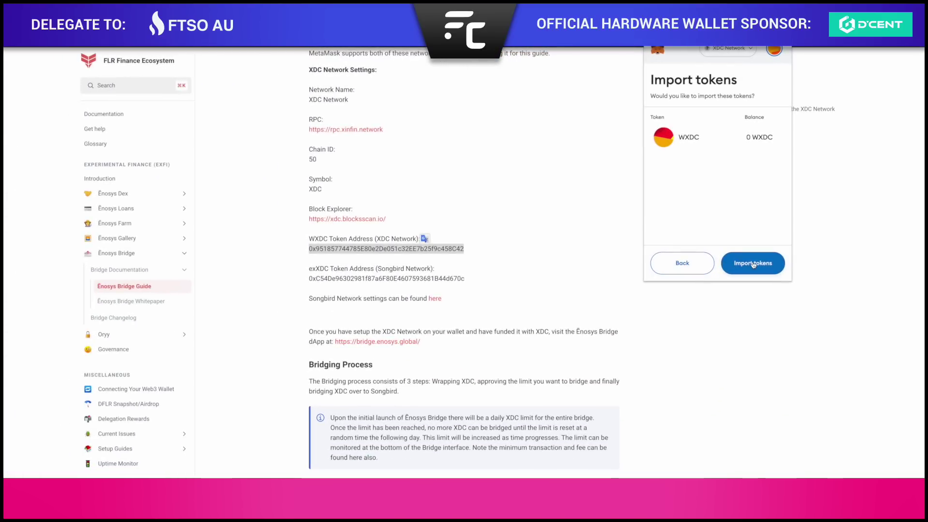
click(754, 263)
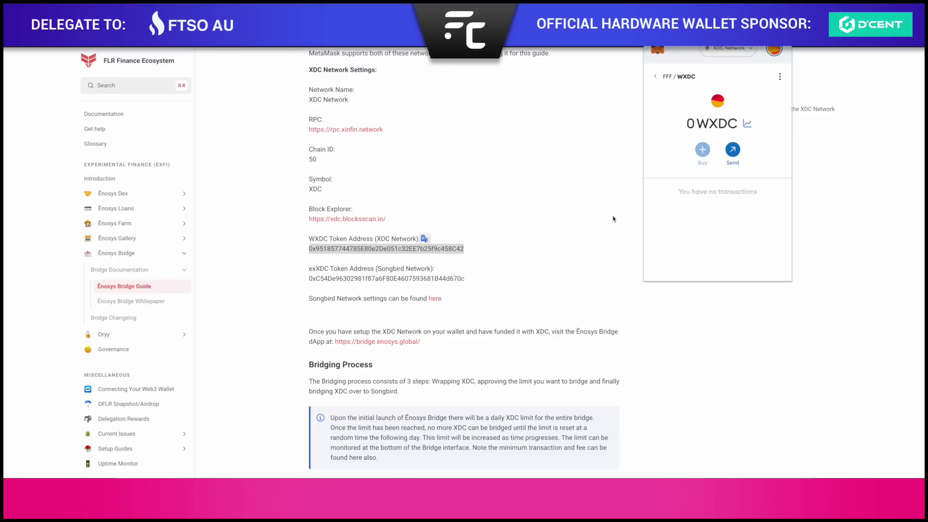
click(655, 77)
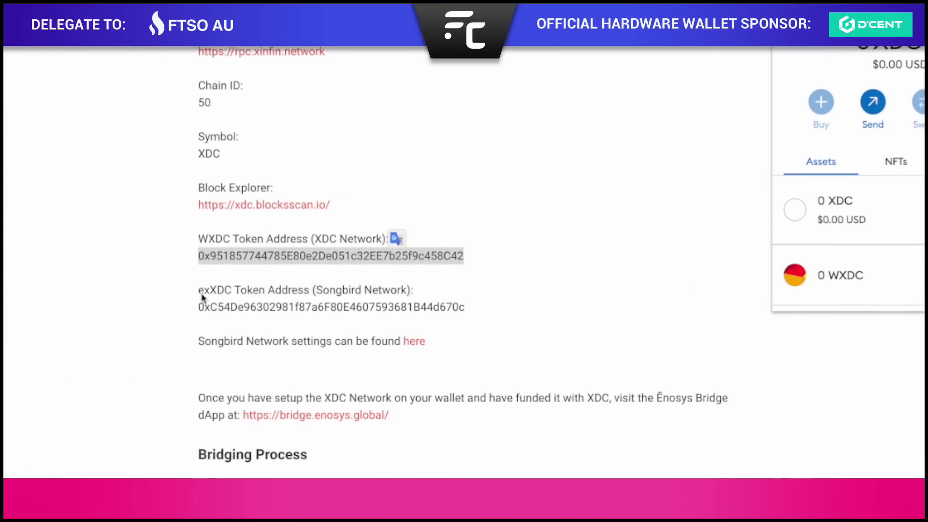
Copy the exXDC contract address and switch MetaMask to the Songbird network.
triple_click(304, 310)
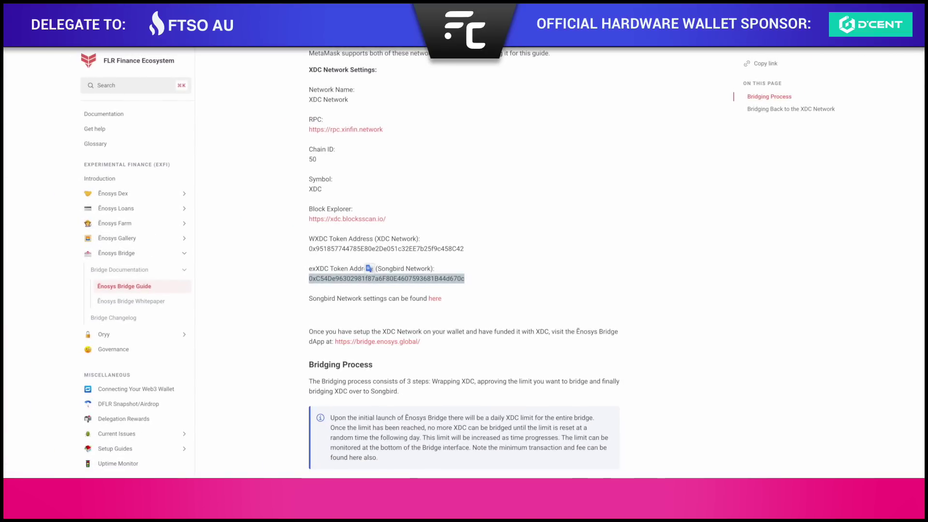
click(785, 24)
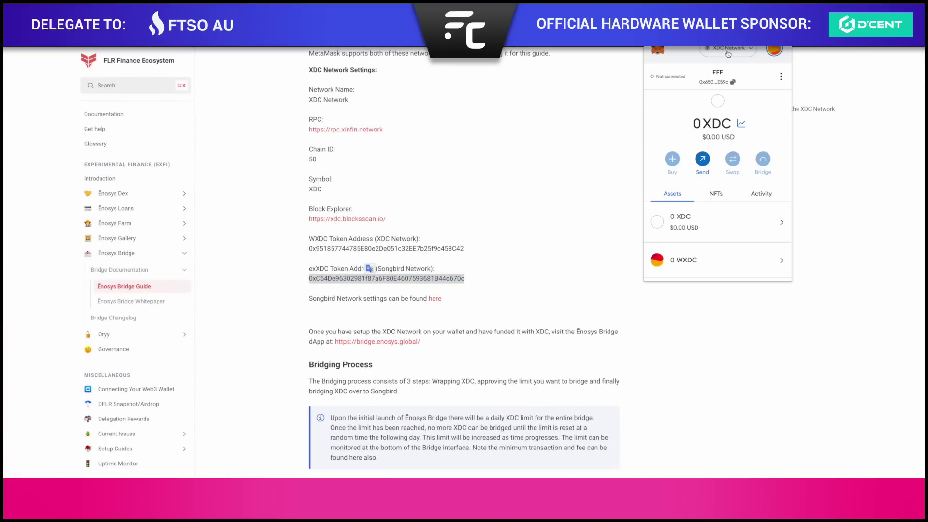
click(729, 51)
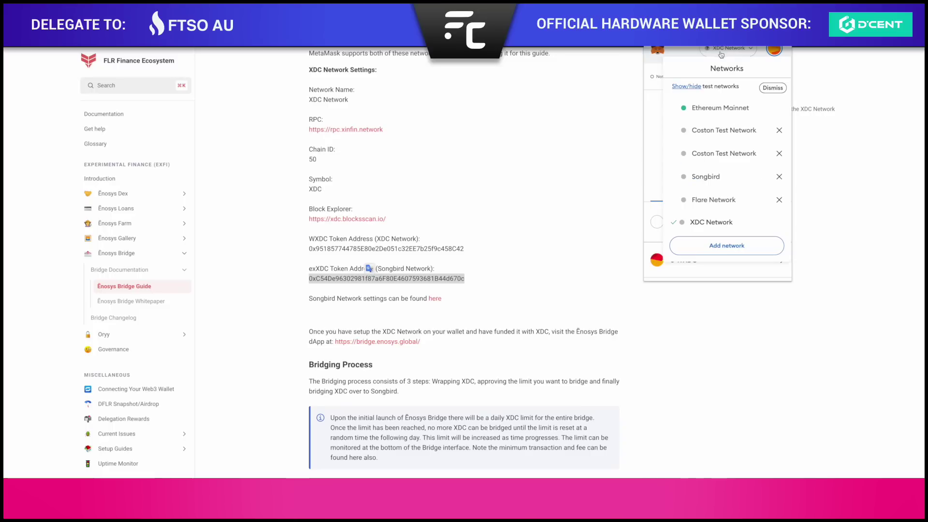
click(709, 176)
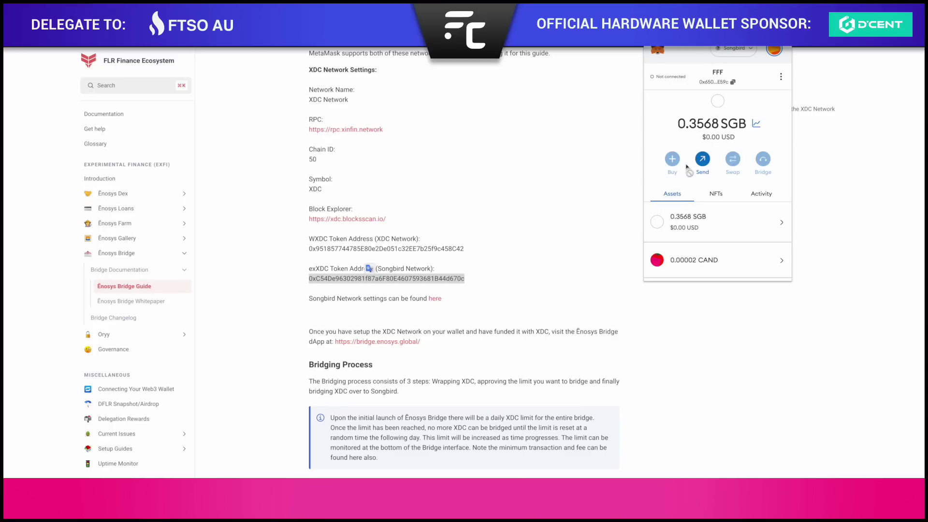
Import exXDC as a custom token on Songbird, giving a 0 exXDC balance.
scroll(702, 235, down, 1)
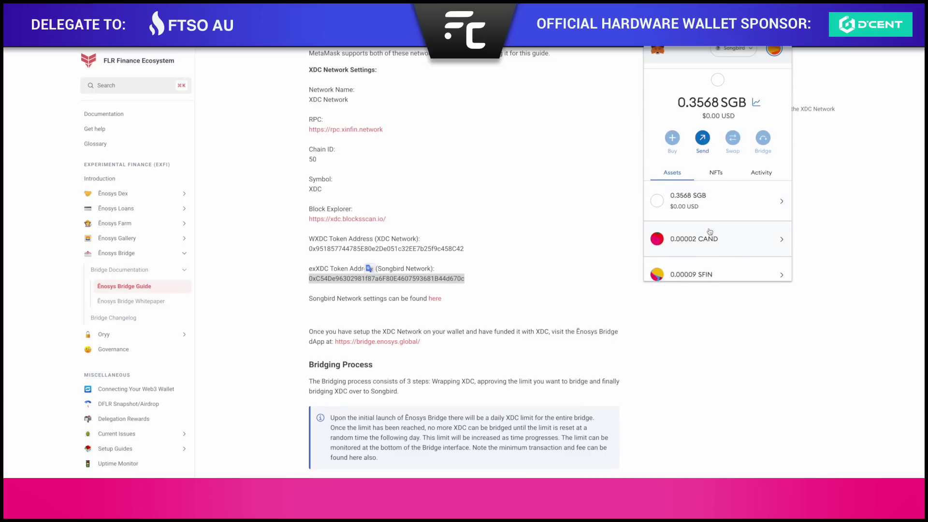
scroll(710, 232, down, 3)
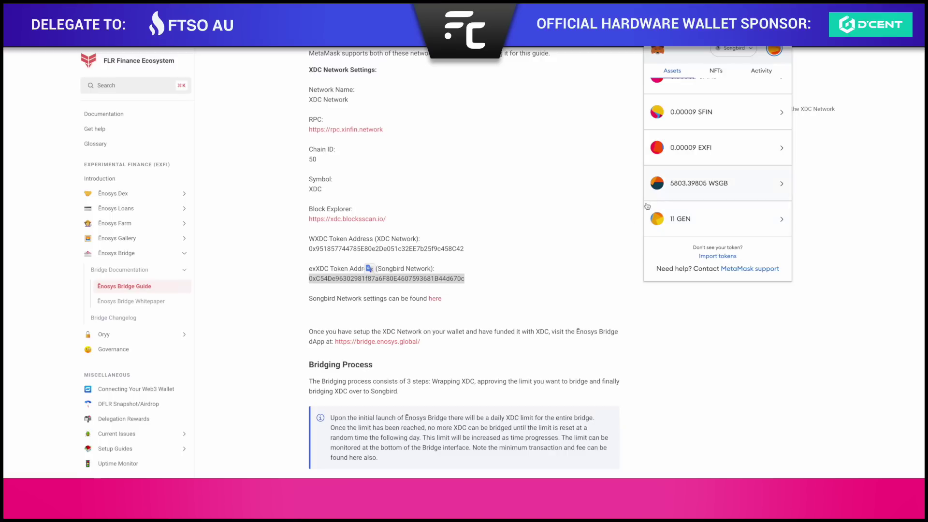
click(715, 256)
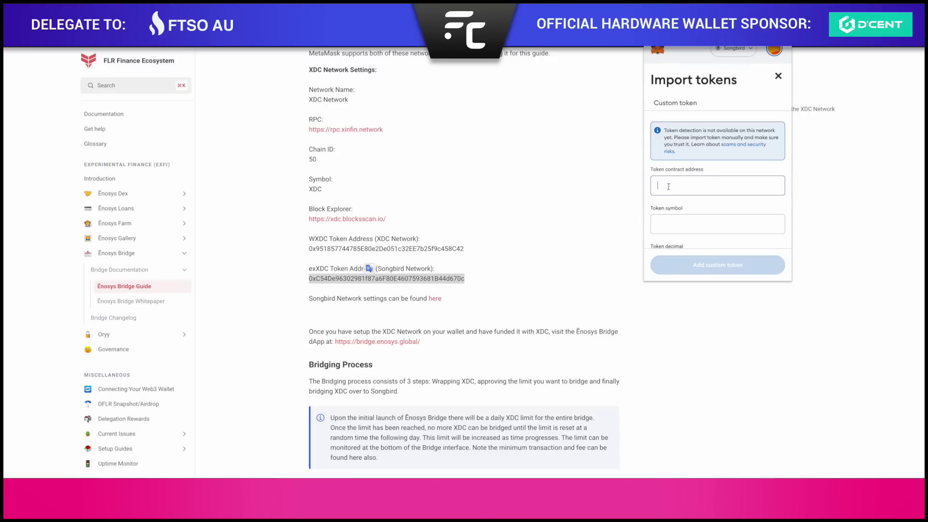
key(ctrl+v)
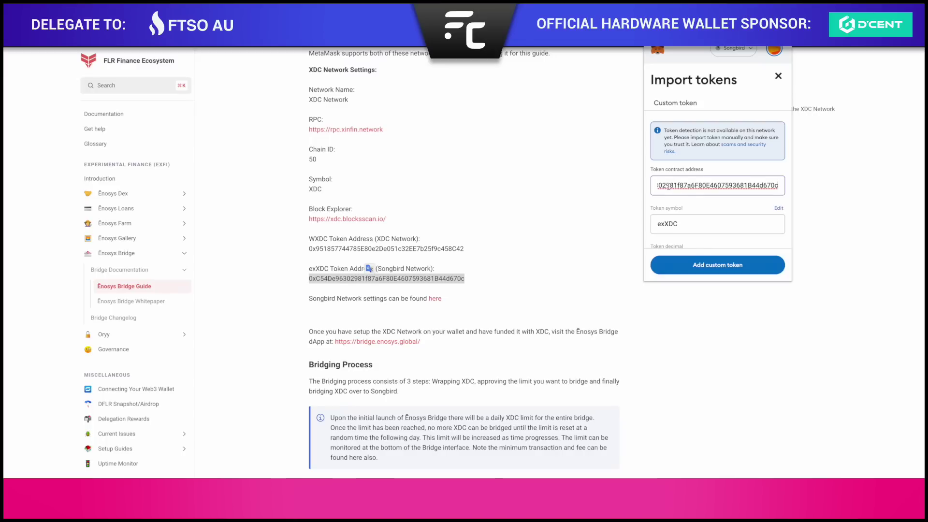
scroll(710, 252, down, 2)
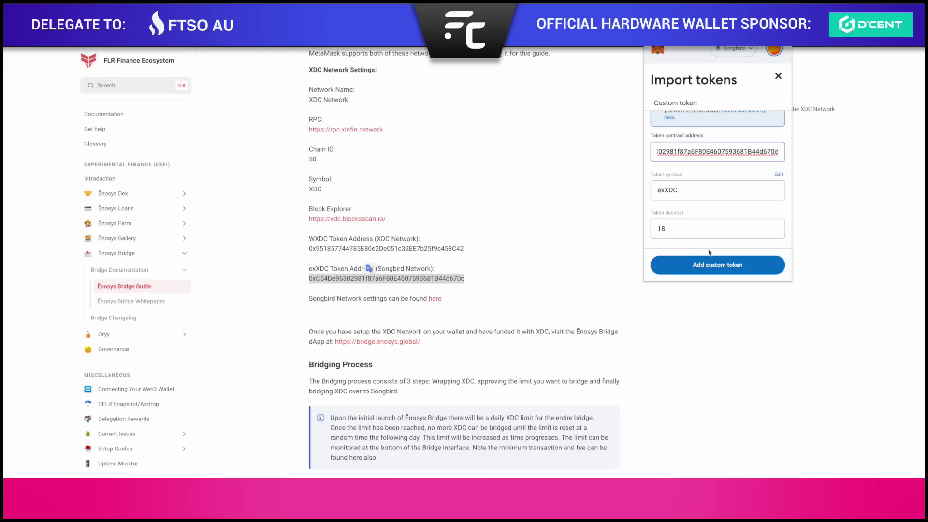
click(721, 267)
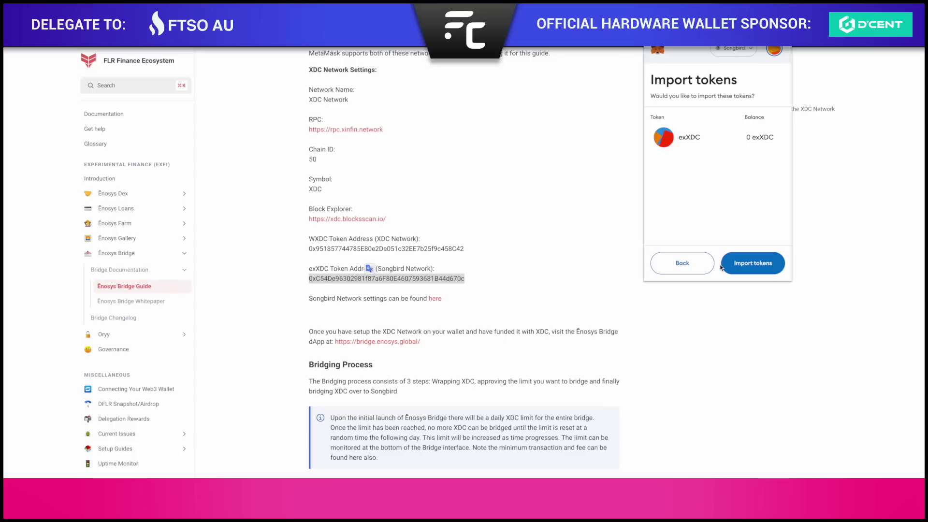
click(757, 265)
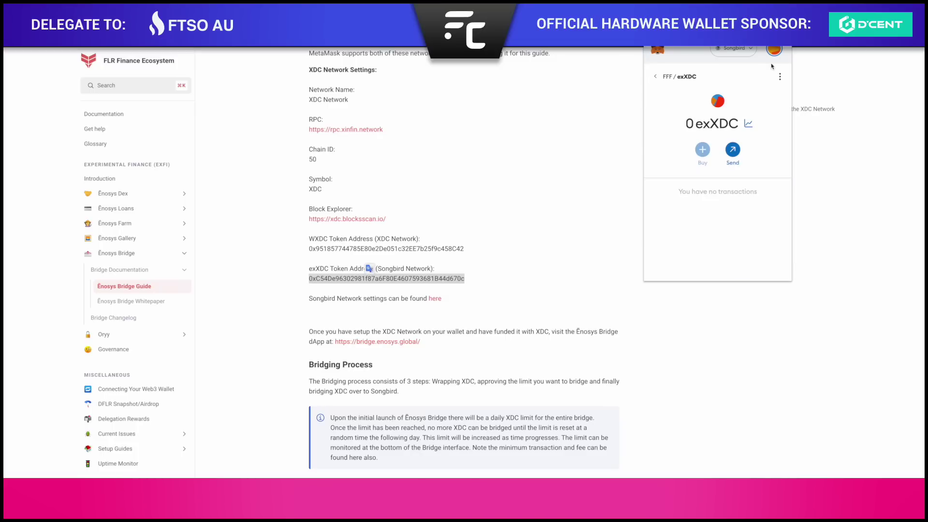
click(590, 130)
scroll(469, 206, down, 1)
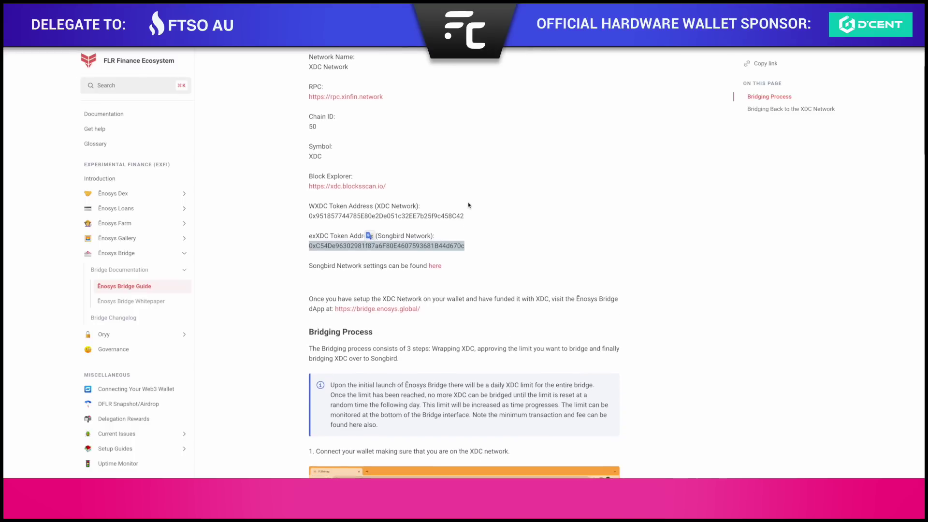
Scroll the guide to the Bridging Process steps and highlight the wording about funding with XDC.
click(349, 267)
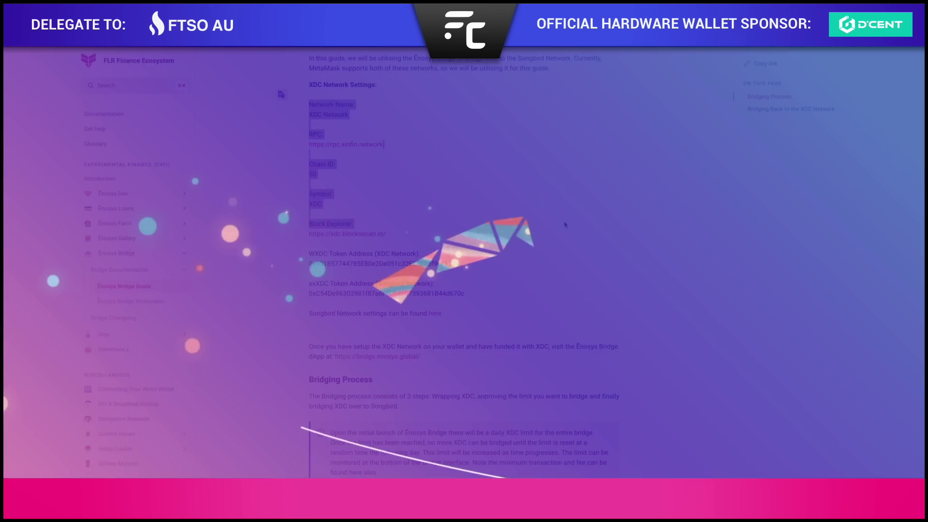
scroll(532, 225, down, 3)
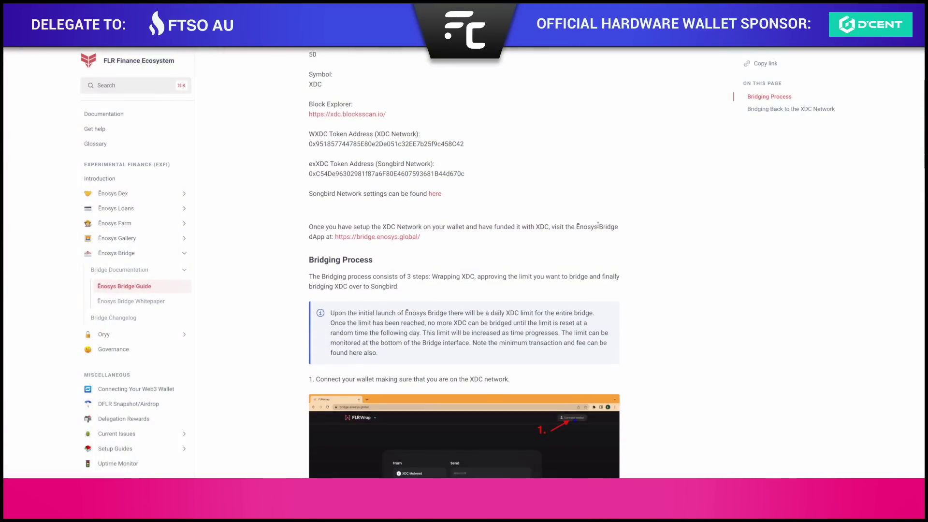
scroll(598, 225, down, 2)
drag(313, 162, 473, 161)
click(416, 161)
click(384, 160)
click(545, 161)
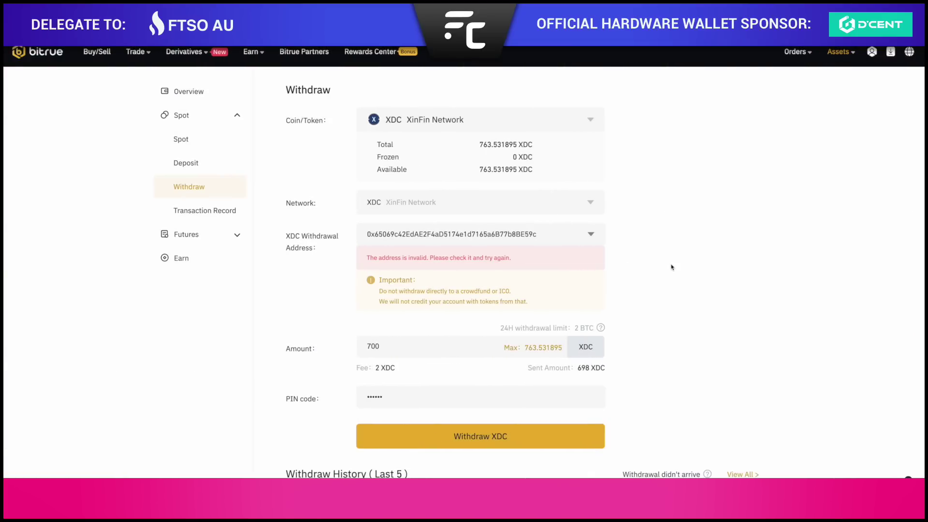
Paste the MetaMask address into Bitrue's XDC withdrawal address, replacing the 0x prefix with xdc.
click(785, 14)
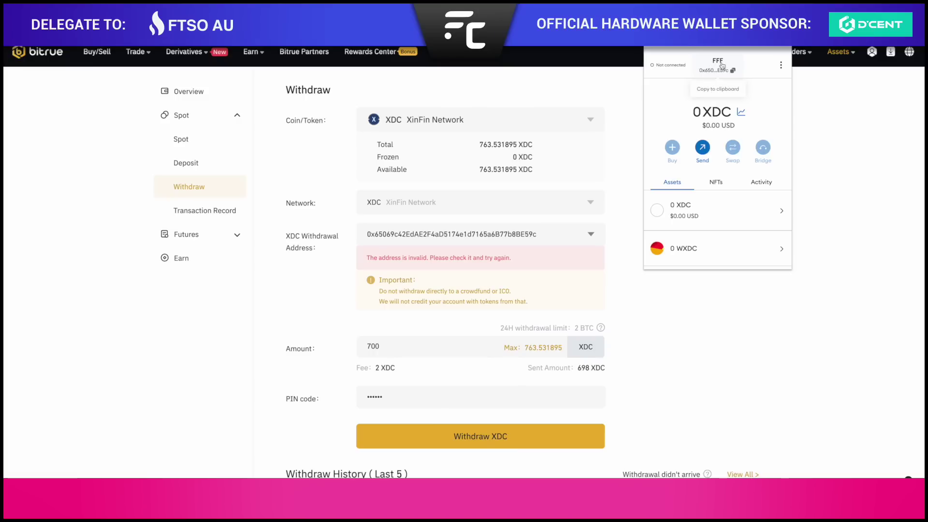
click(720, 65)
click(539, 239)
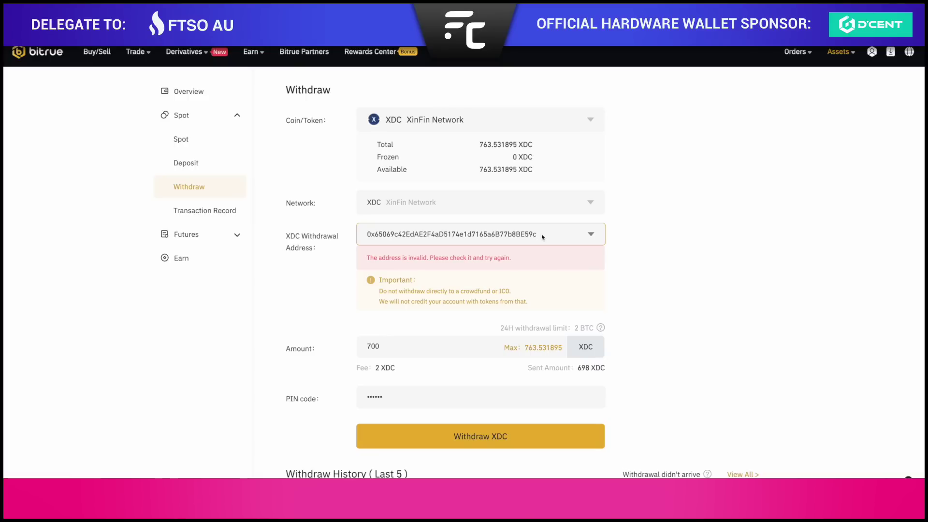
click(374, 237)
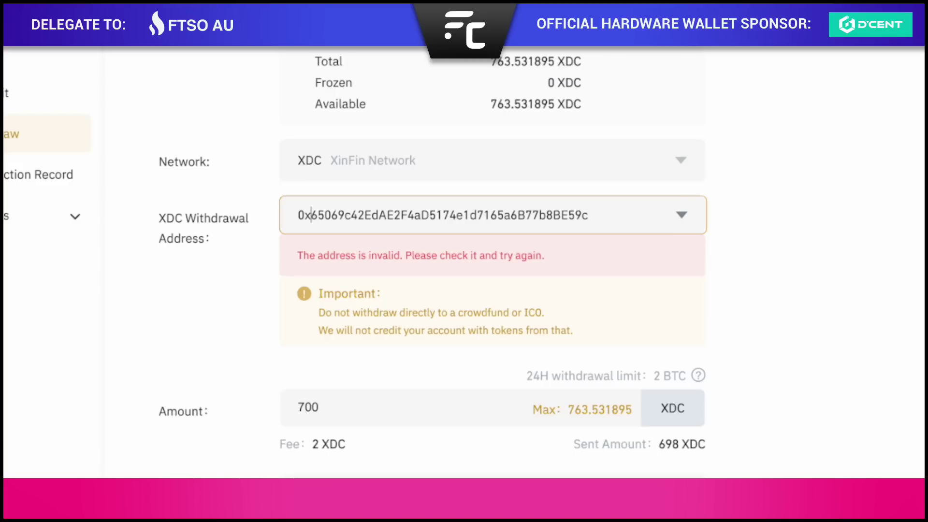
key(BackSpace)
key(BackSpace)
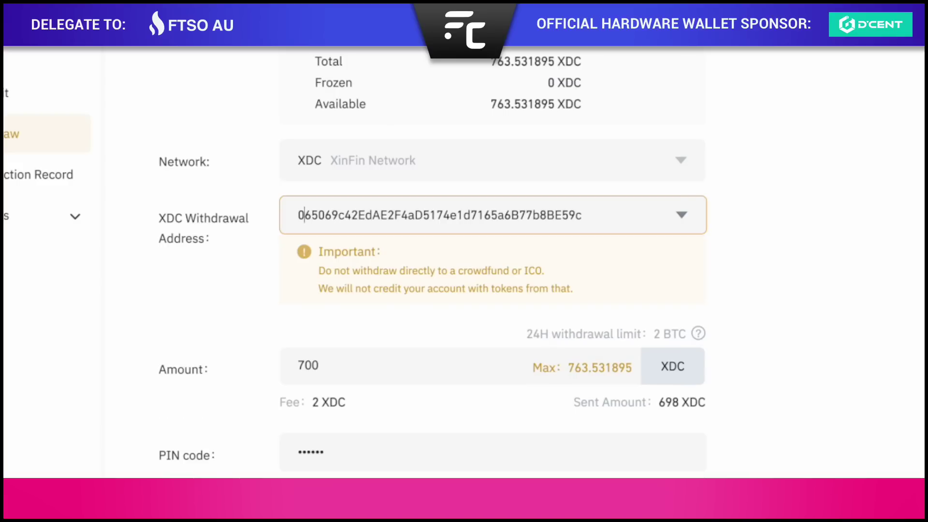
text(x)
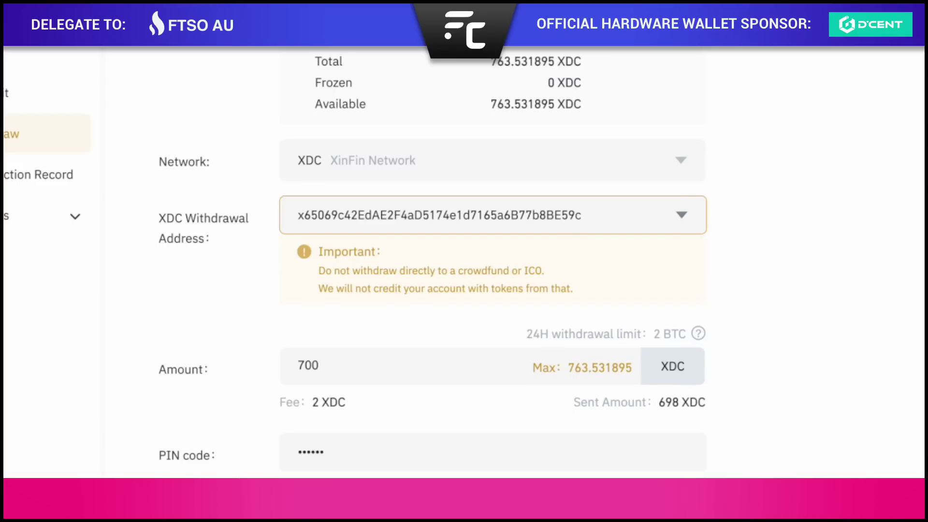
text(dc)
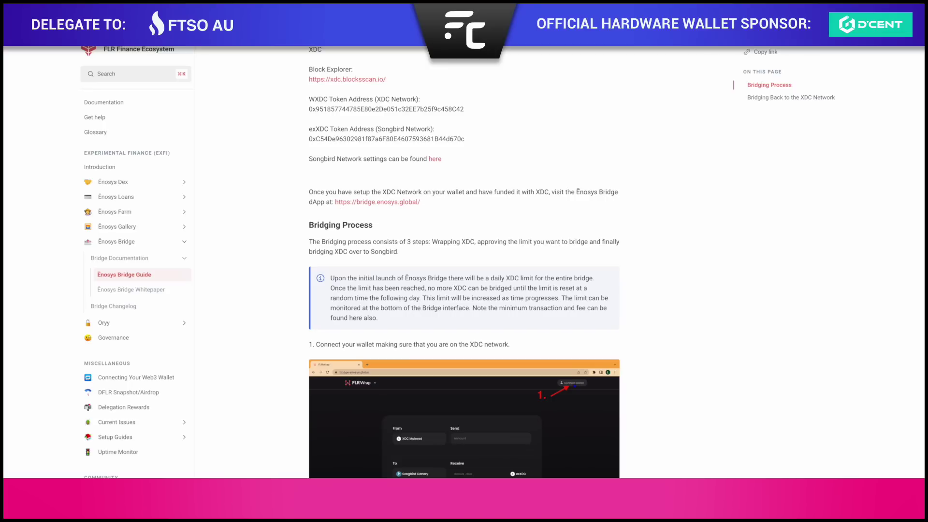
Check the 698 XDC balance in MetaMask, then follow the bridge.enosys.global link.
click(785, 15)
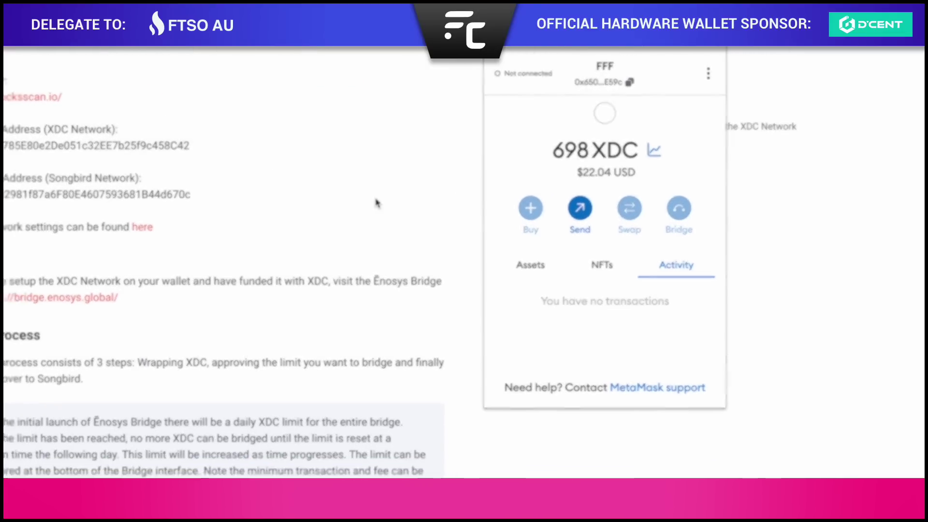
click(353, 208)
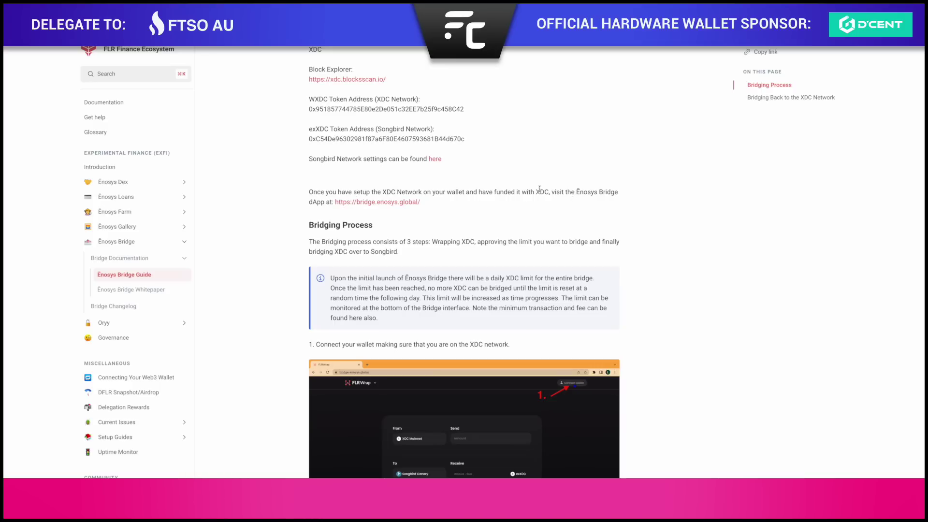
click(388, 205)
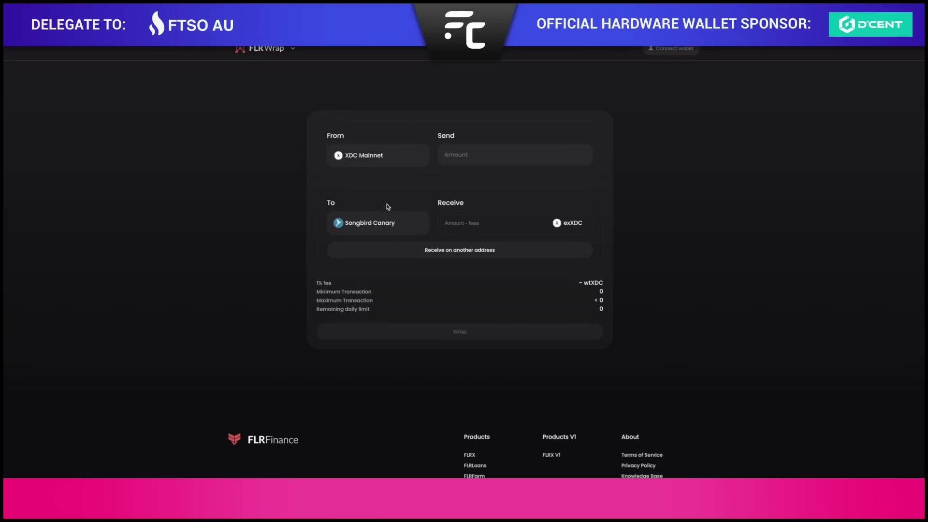
Connect the MetaMask wallet to Ēnosys Bridge.
click(693, 50)
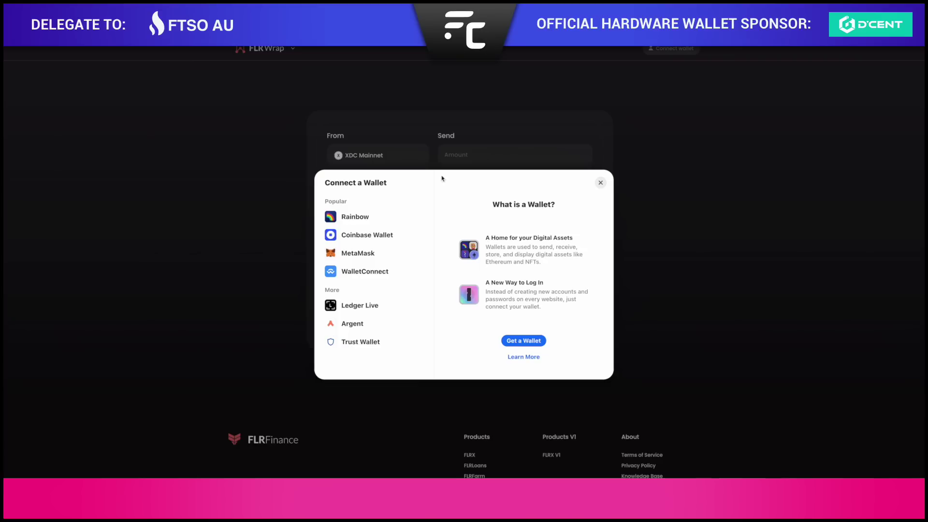
click(386, 255)
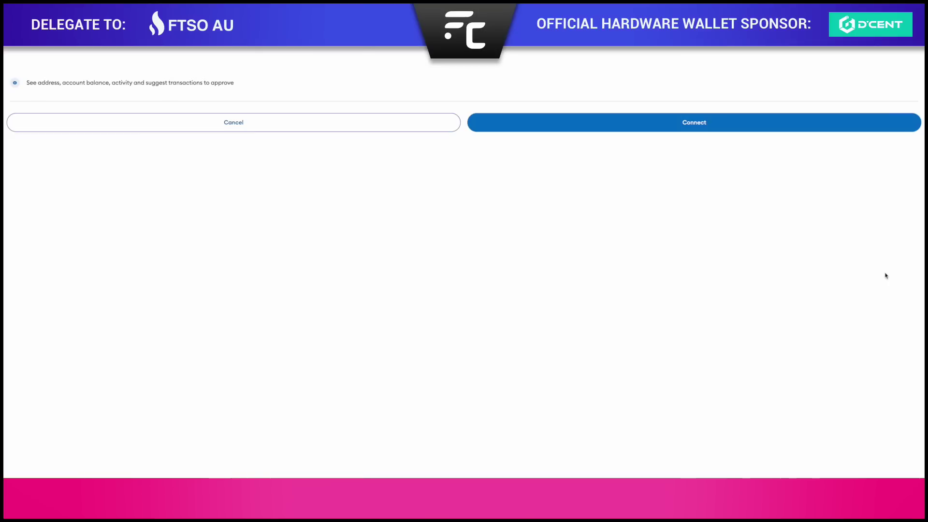
click(697, 127)
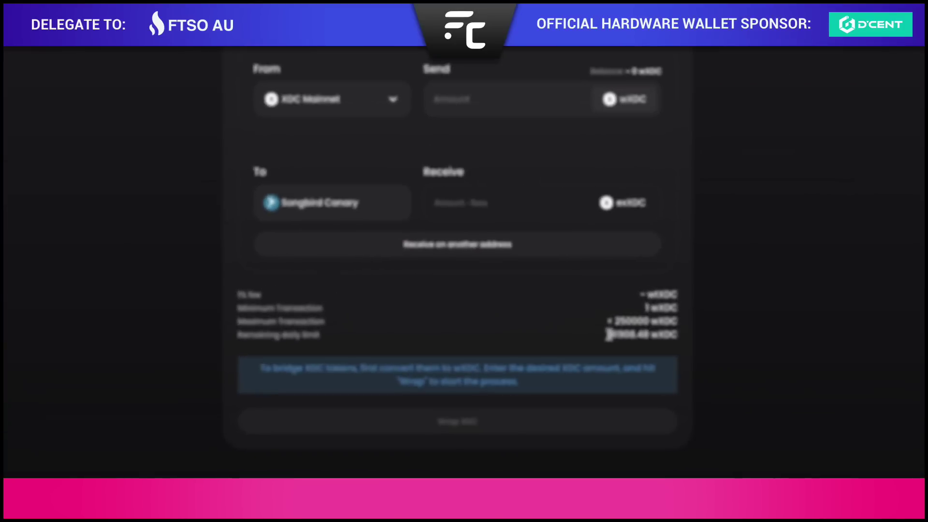
Point out the 41908.48 wXDC remaining daily limit and check the 698 XDC wallet balance.
click(238, 337)
drag(212, 346, 334, 354)
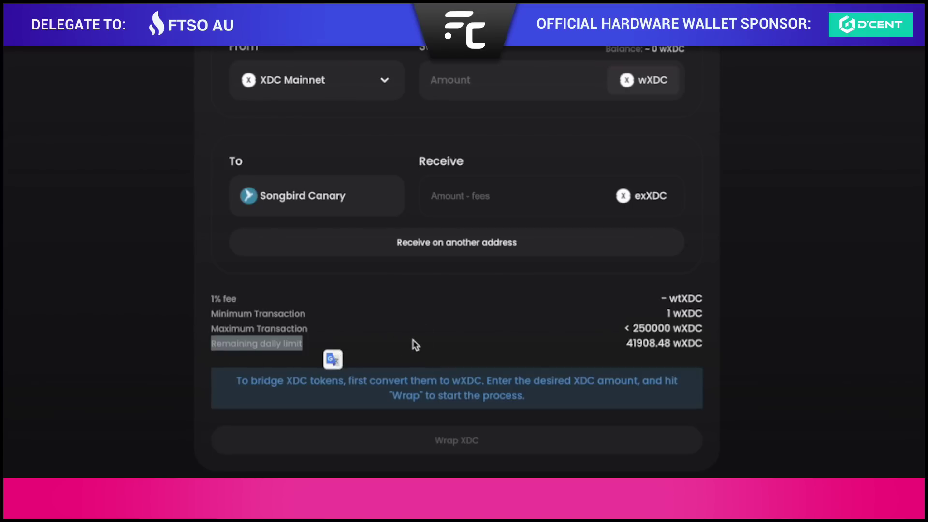
click(667, 351)
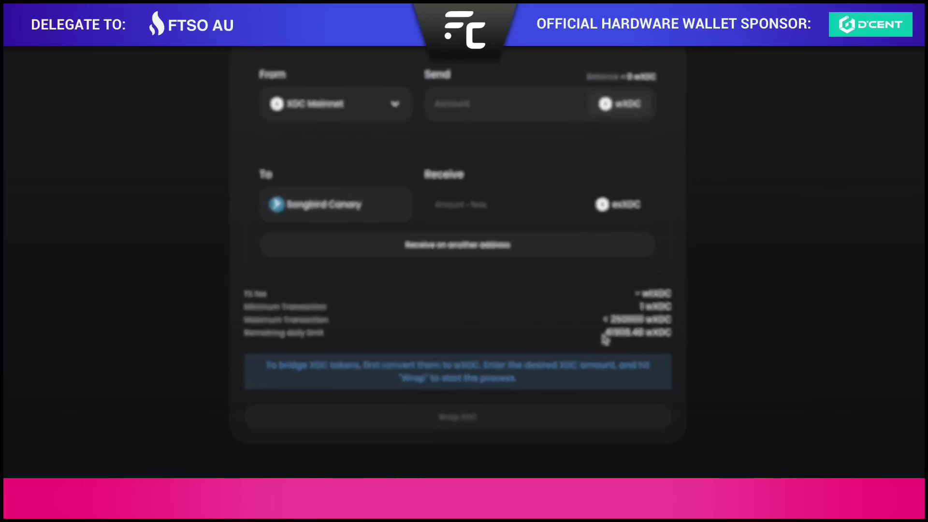
click(755, 34)
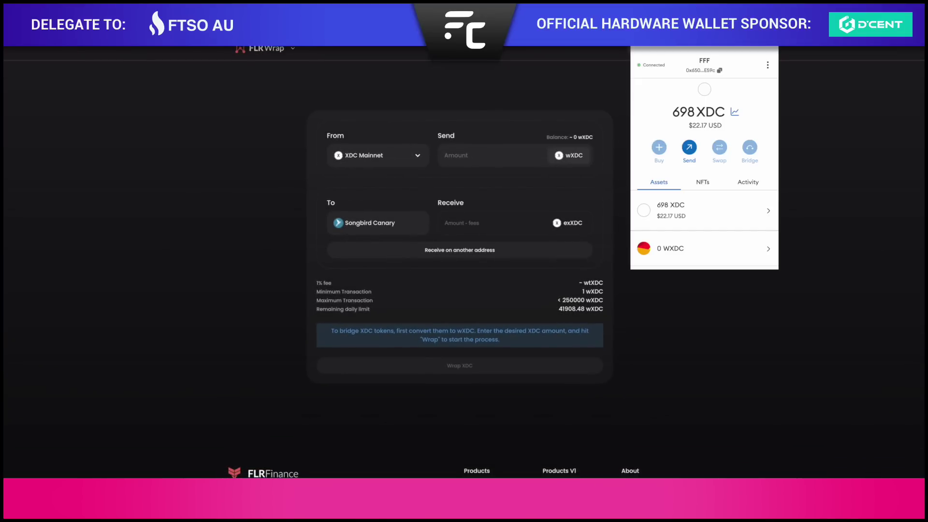
click(482, 159)
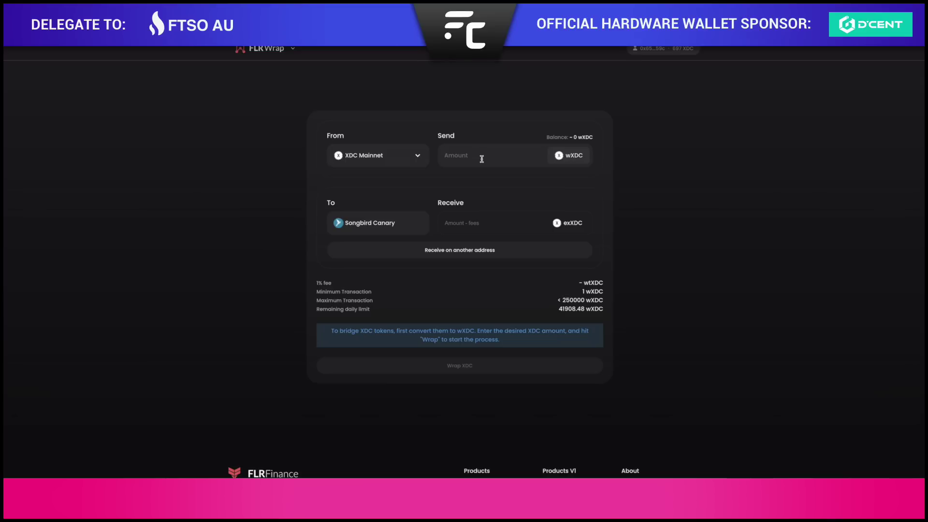
Enter 600 XDC to send and paste the wallet address as a different receiver.
text(600)
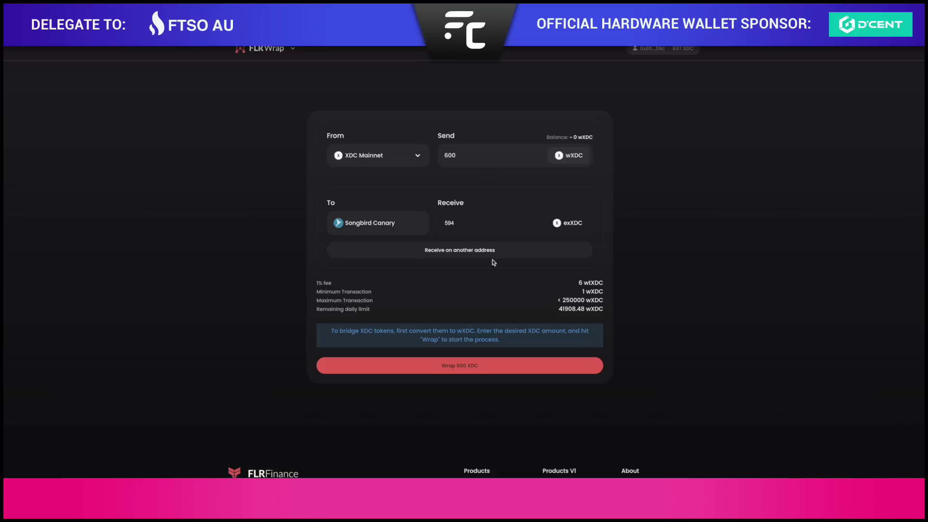
click(466, 256)
click(416, 268)
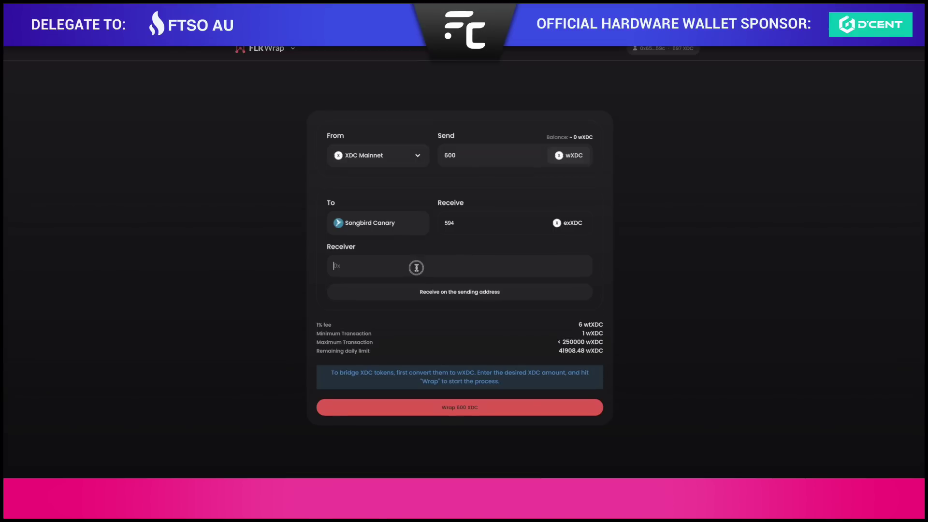
text(0x65069c42EdAE2F4aD5174e1d7165a6B77b8BE59c)
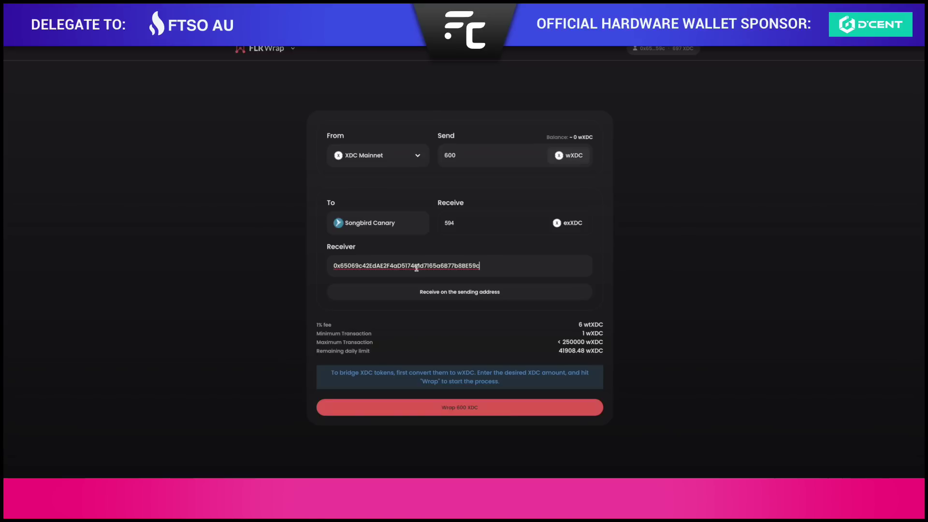
Wrap the 600 XDC into WXDC, confirming the transaction in MetaMask.
click(484, 408)
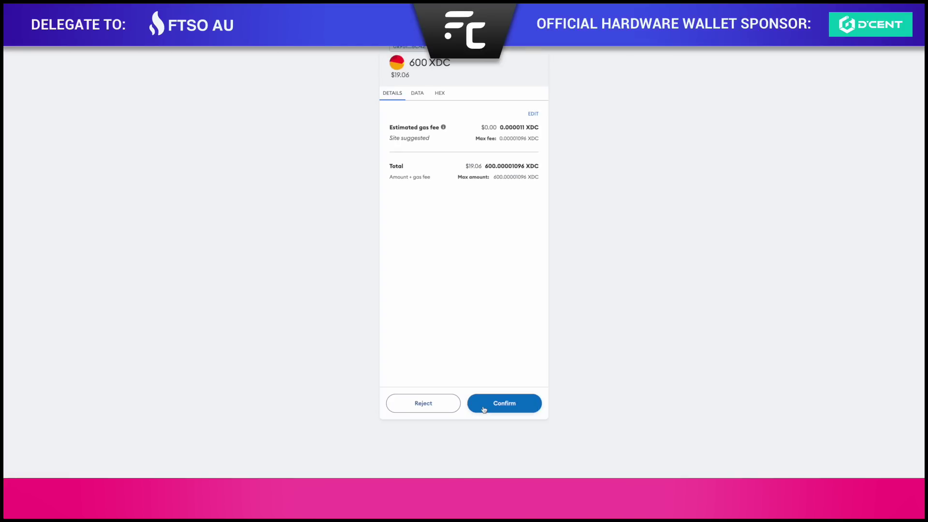
click(484, 409)
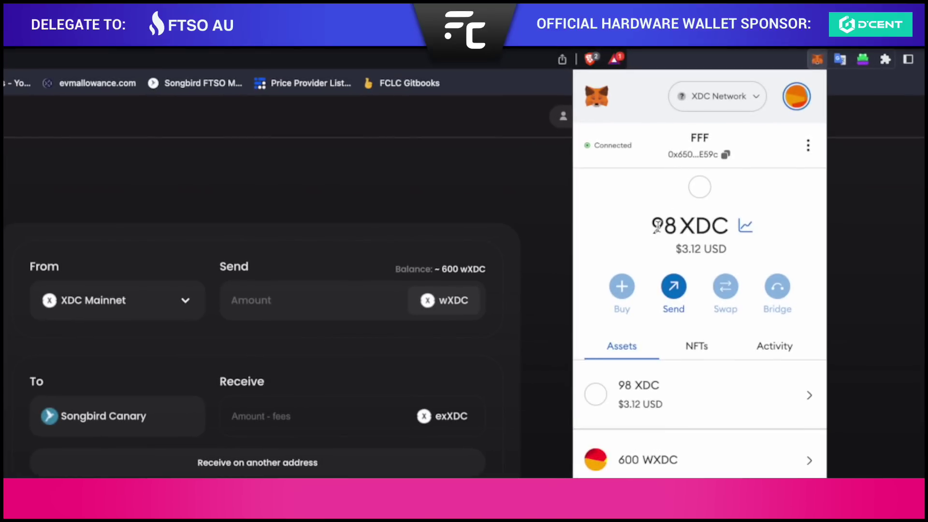
scroll(669, 332, down, 2)
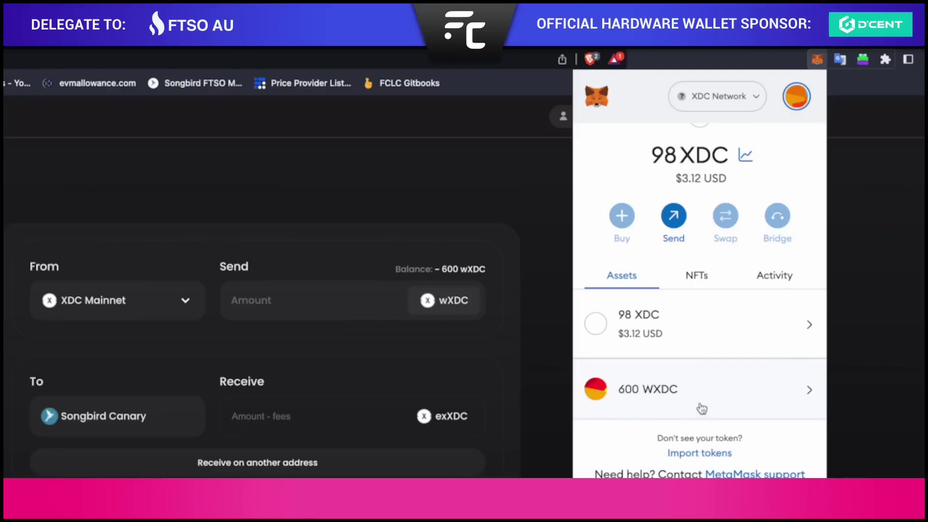
click(875, 361)
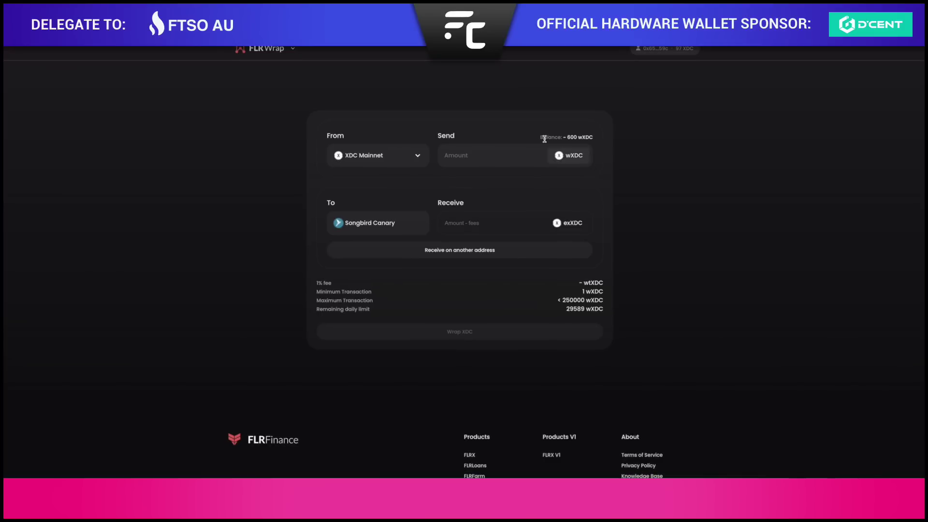
Review the wXDC balance and the 29589 daily limit, then enter 599 wXDC to send.
drag(541, 137, 594, 137)
click(575, 138)
triple_click(567, 310)
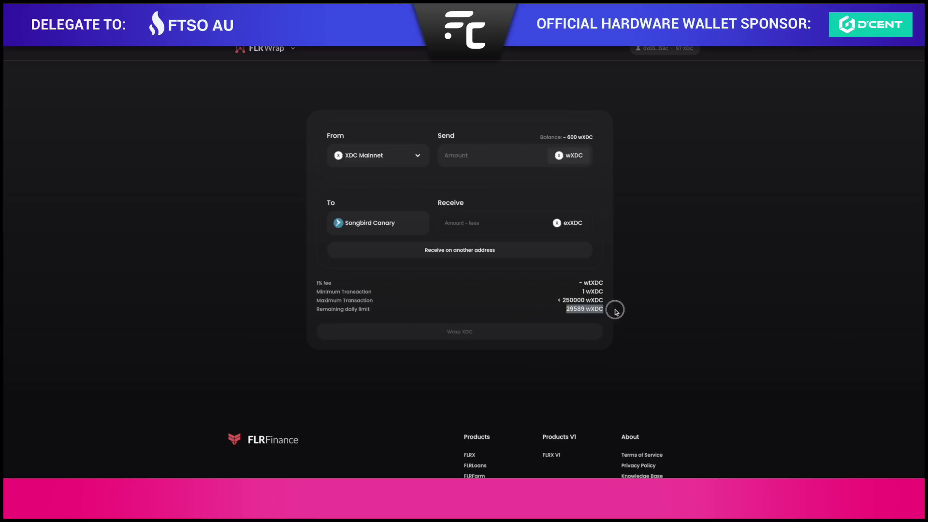
click(569, 310)
click(500, 157)
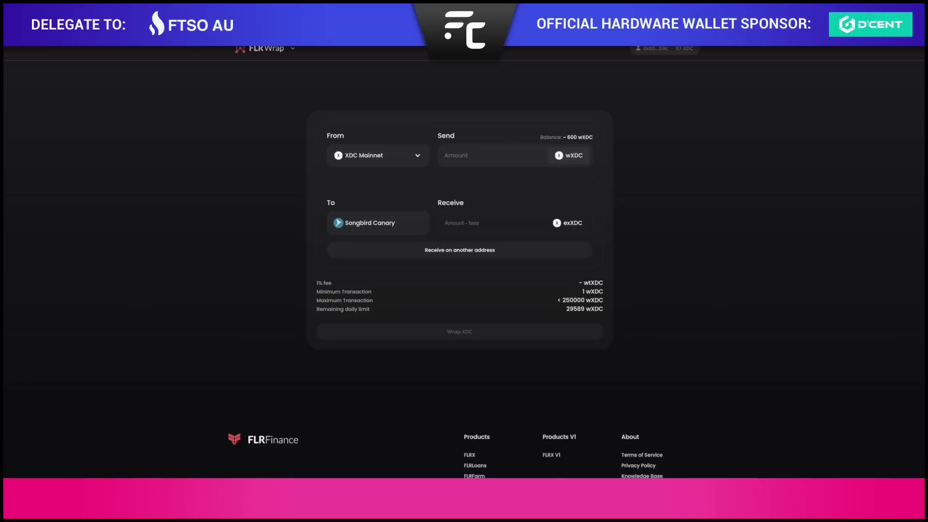
text(599)
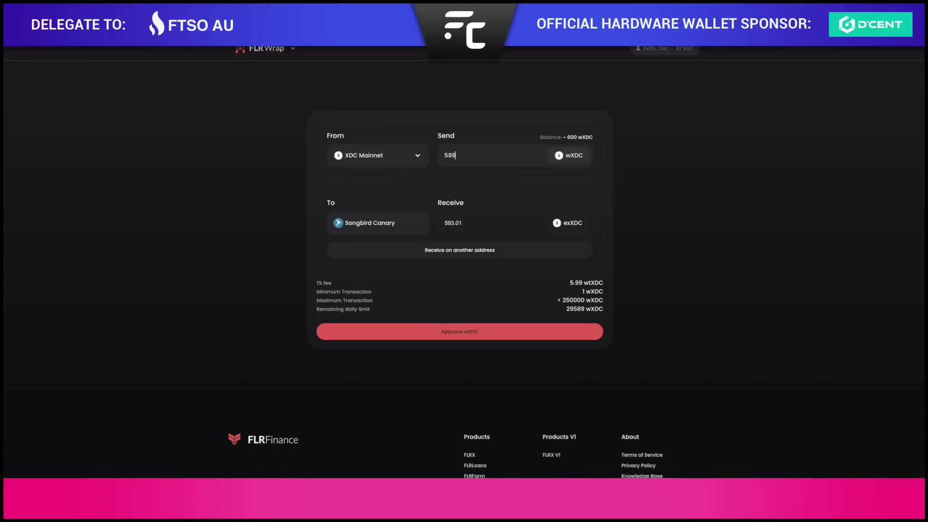
Set the receiver on Songbird Canary to the wallet's own MetaMask address.
click(785, 12)
click(716, 71)
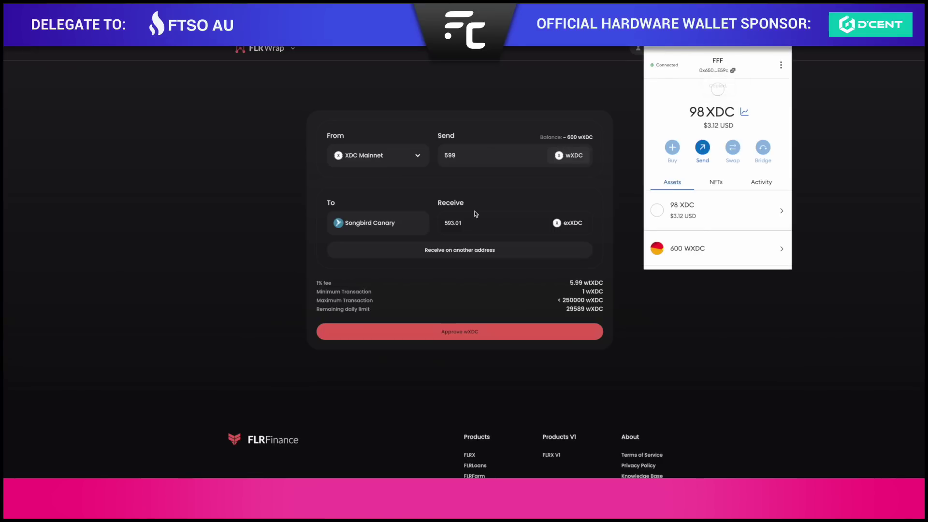
click(465, 224)
click(445, 250)
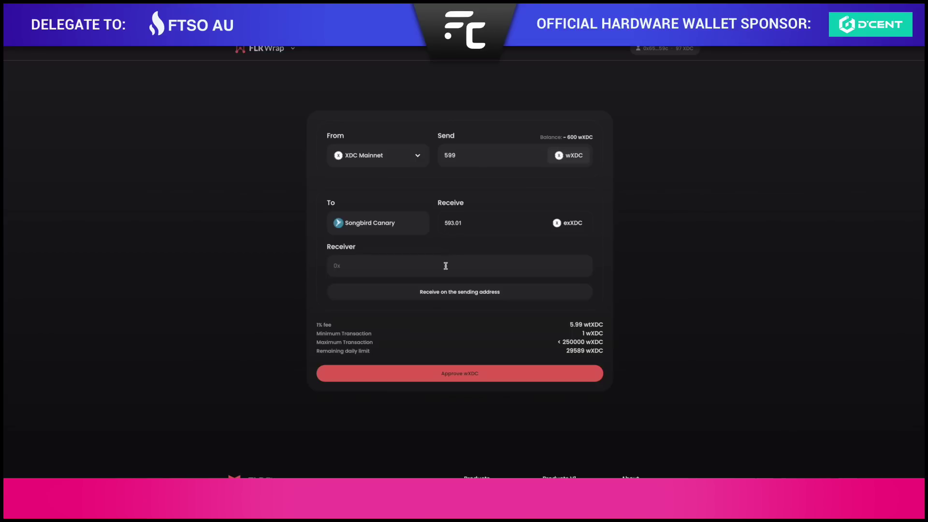
click(446, 266)
text(0x65069c42EdAE2F4aD5174e1d7165a6B77b8BE59c)
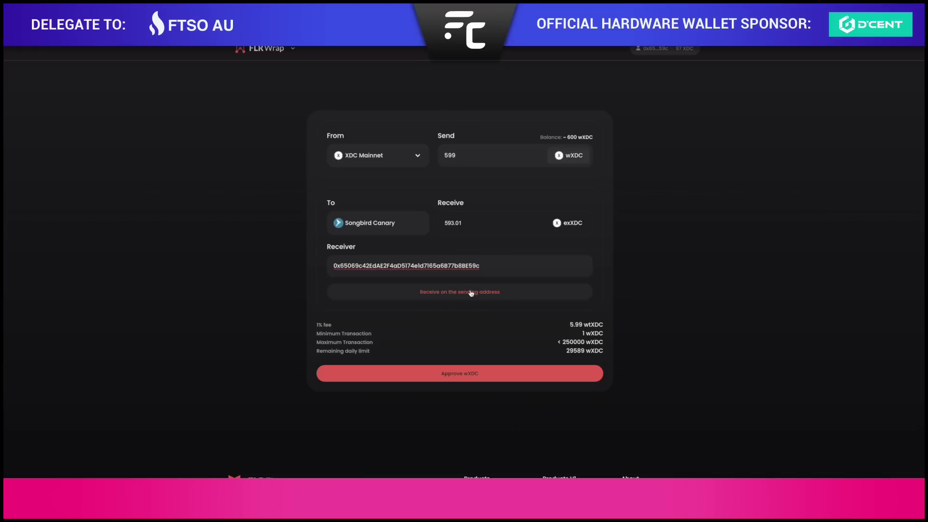
Approve the bridge to spend wXDC with a 600 WXDC spending cap.
click(468, 380)
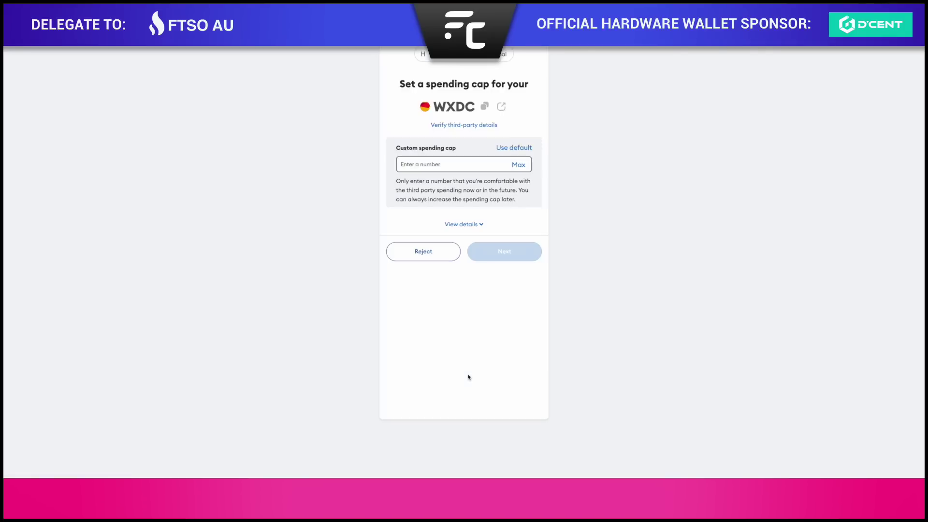
click(516, 164)
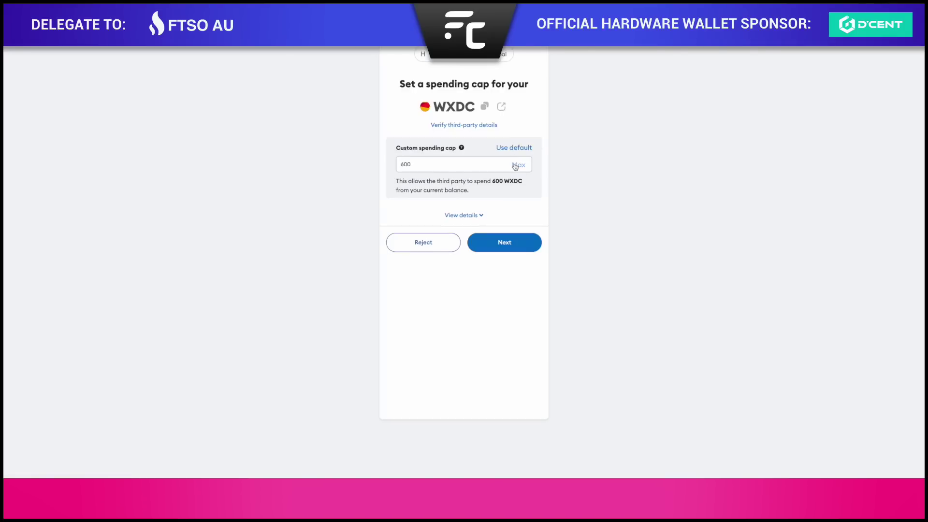
click(505, 246)
click(506, 278)
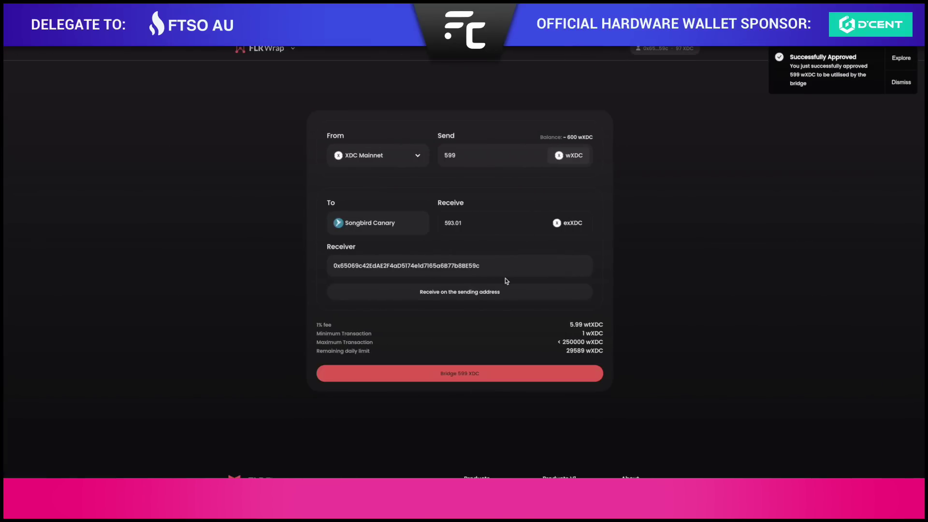
Bridge 599 XDC to Songbird Canary, confirm it, then switch MetaMask to the Songbird network.
click(476, 375)
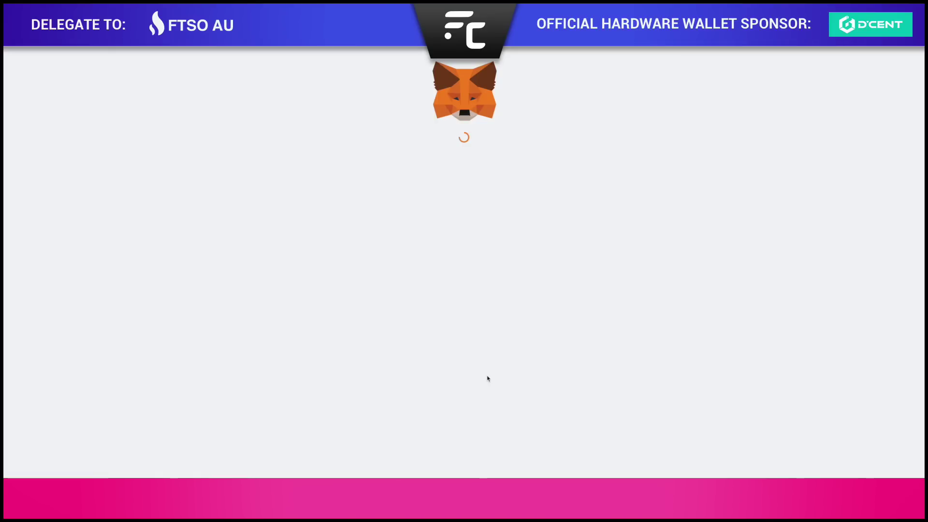
click(509, 405)
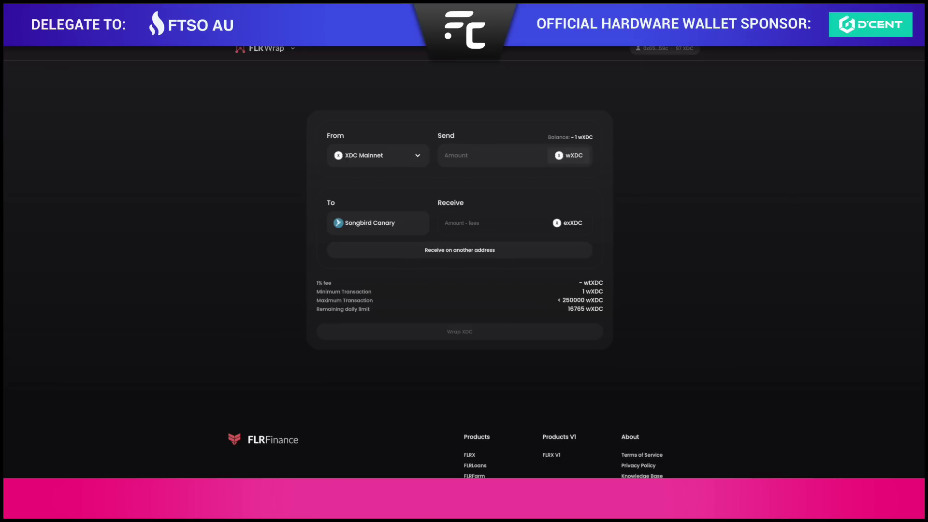
click(788, 15)
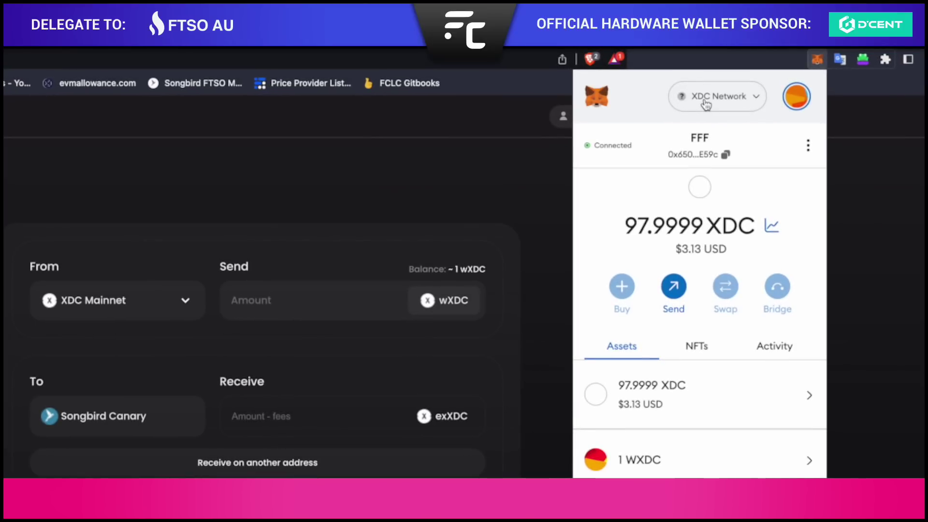
click(706, 103)
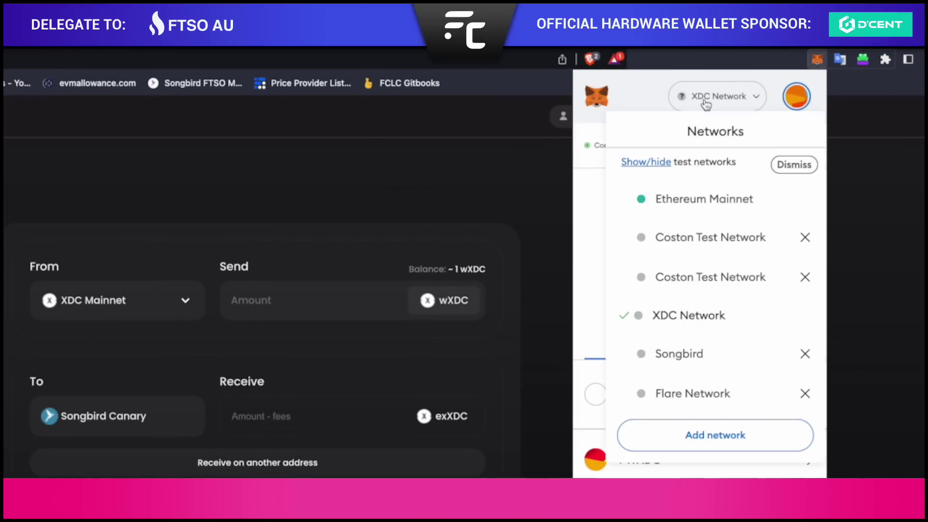
click(692, 356)
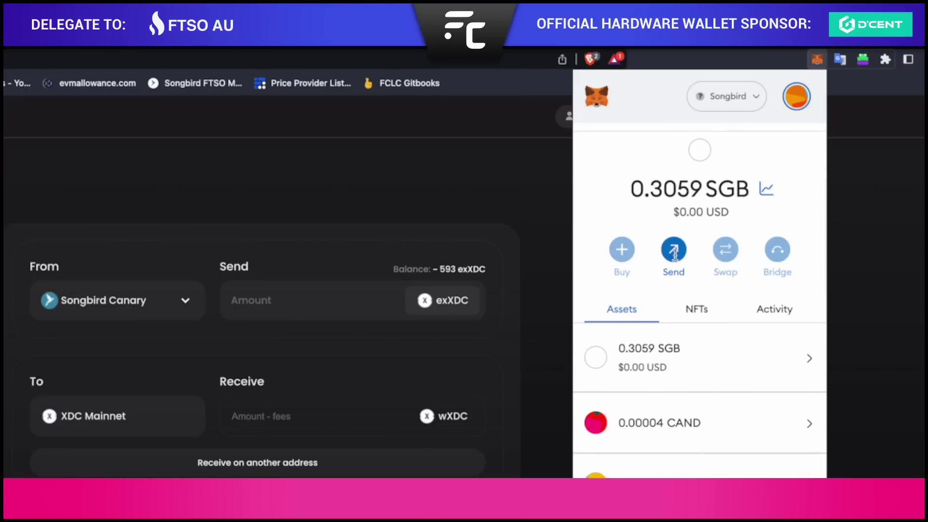
scroll(686, 267, down, 5)
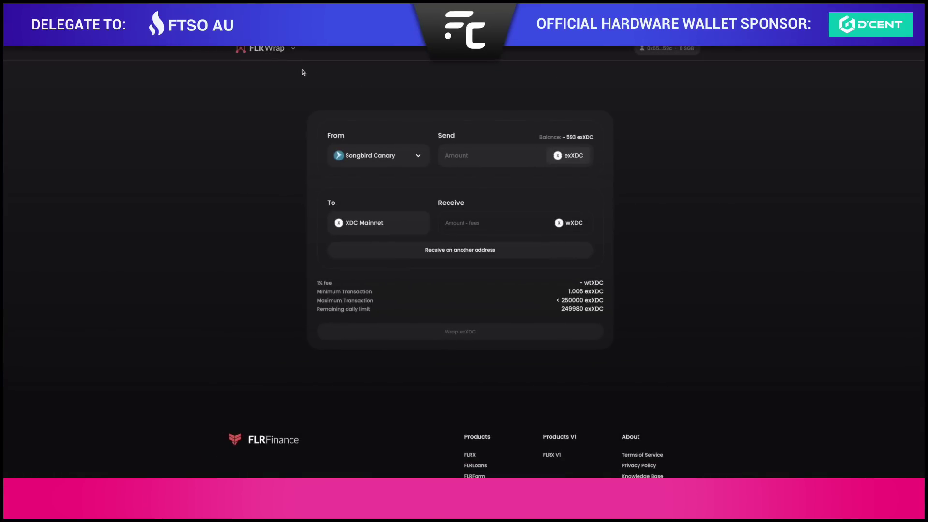
Open the FLRWrap dropdown listing the other FLR Finance products.
click(266, 49)
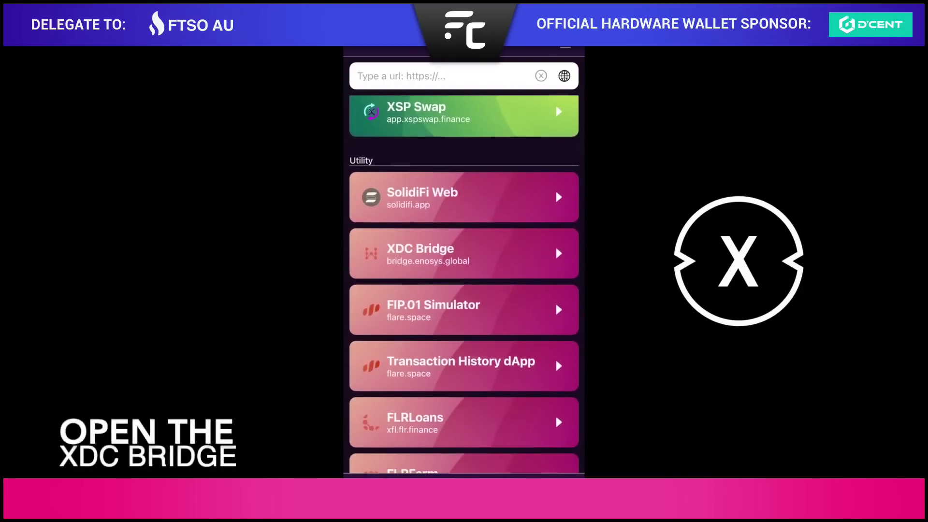
Open the XDC Bridge dApp, read its background information and continue.
click(464, 253)
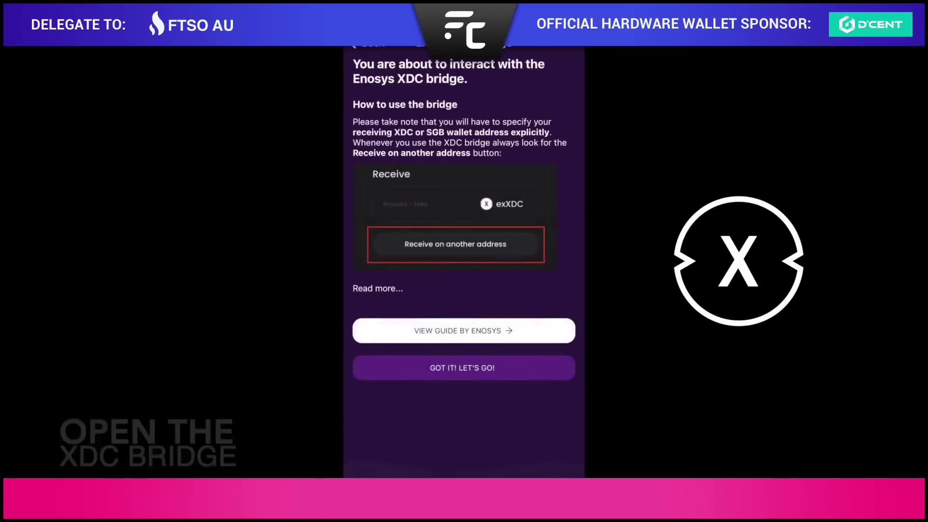
click(377, 289)
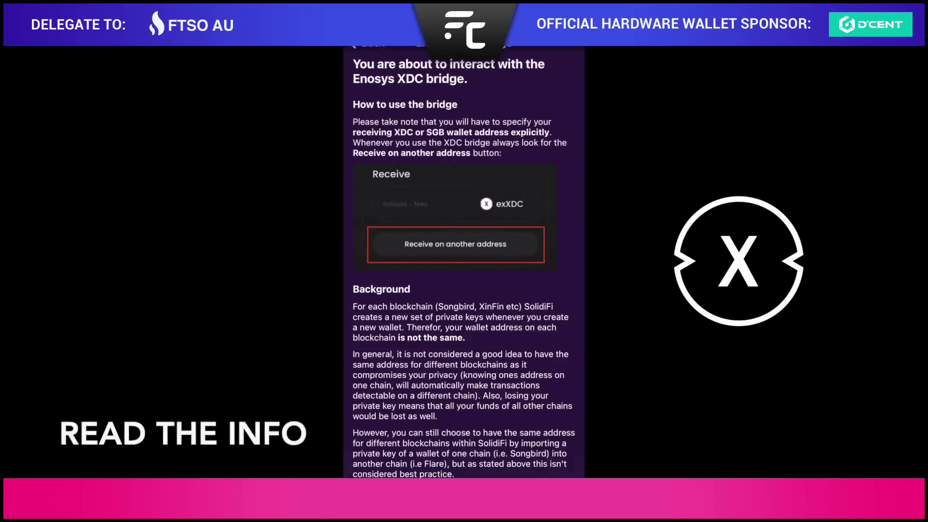
scroll(465, 261, down, 5)
click(464, 473)
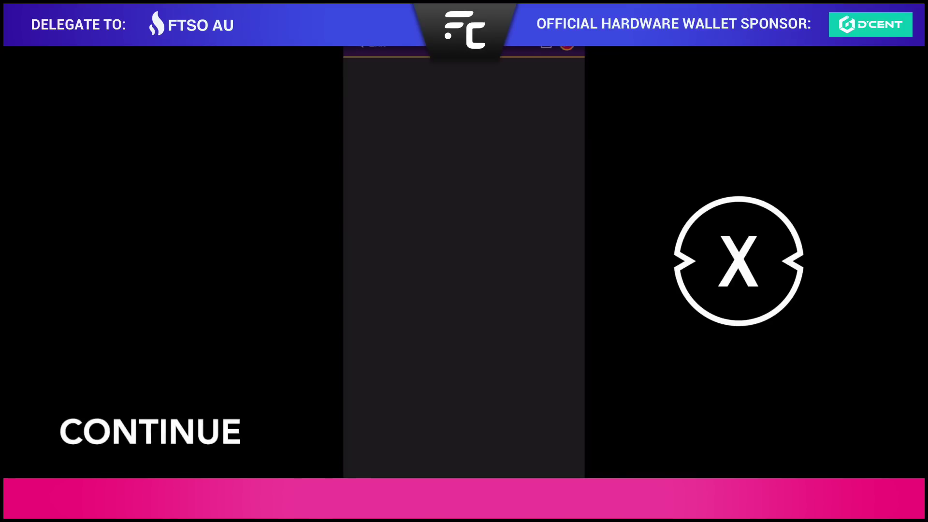
Connect the bridge to the XinFin DeFi Wallet and switch to XinFin.
click(547, 474)
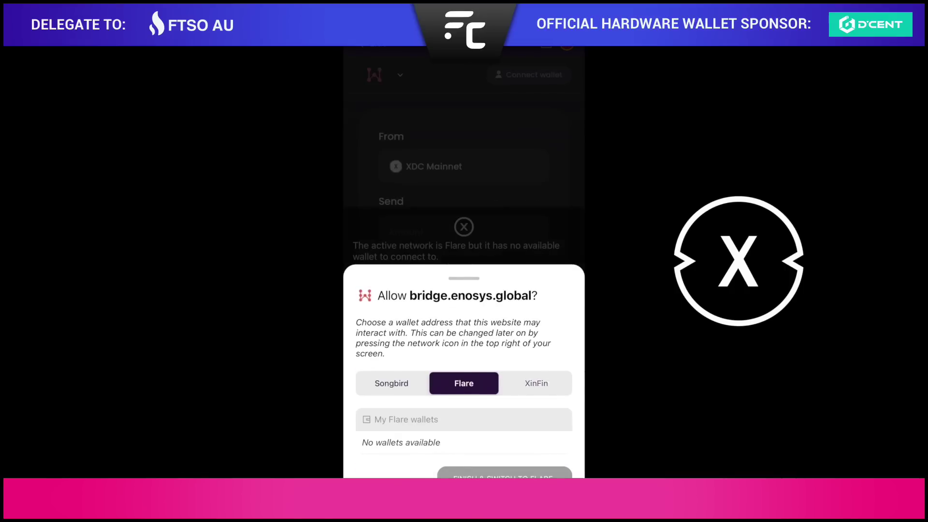
click(536, 383)
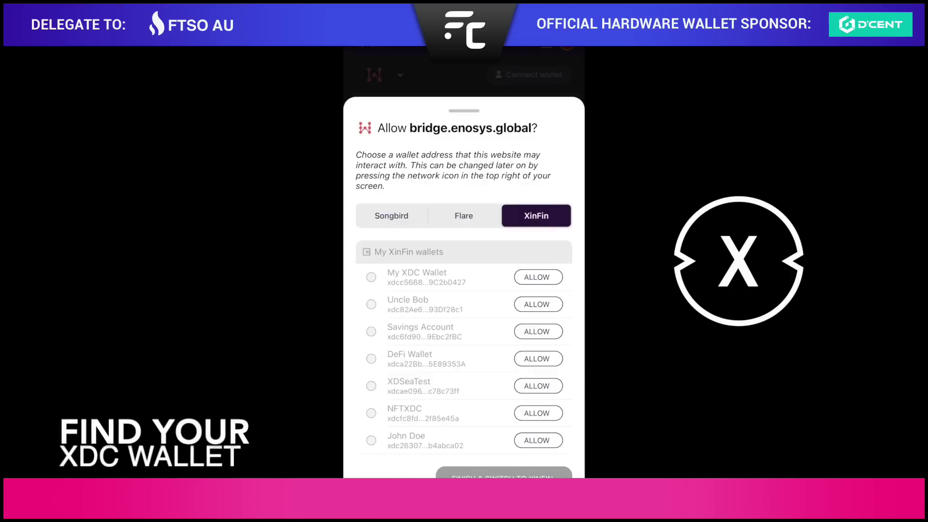
click(537, 359)
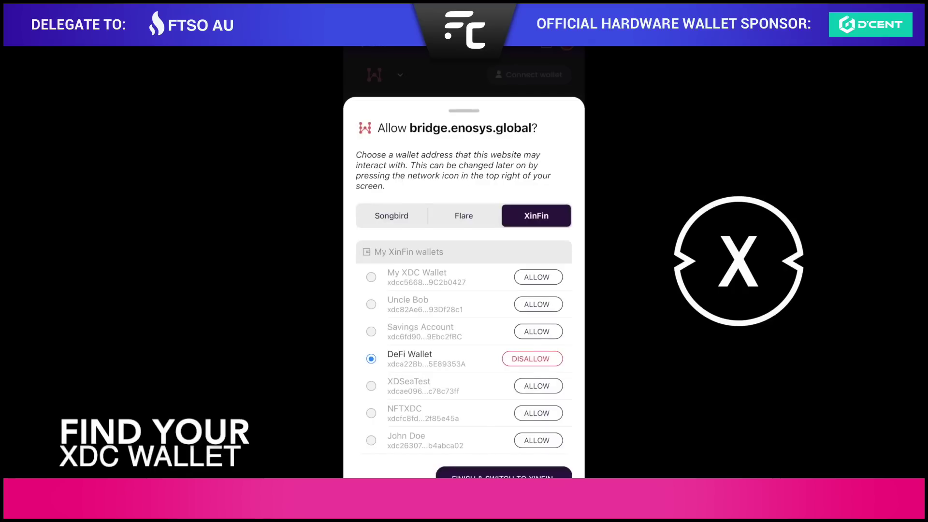
click(503, 475)
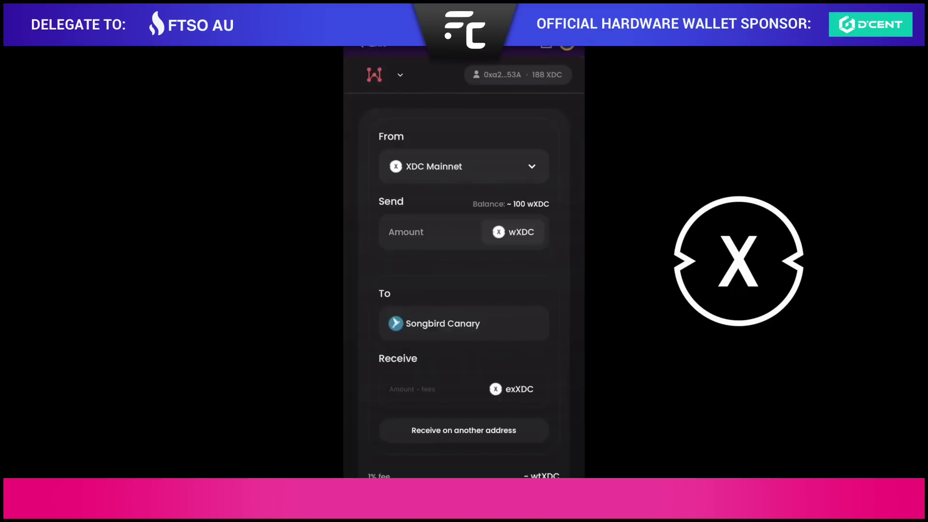
Enter 150 wXDC to send, yielding 148.5 exXDC on Songbird Canary.
click(406, 233)
text(150)
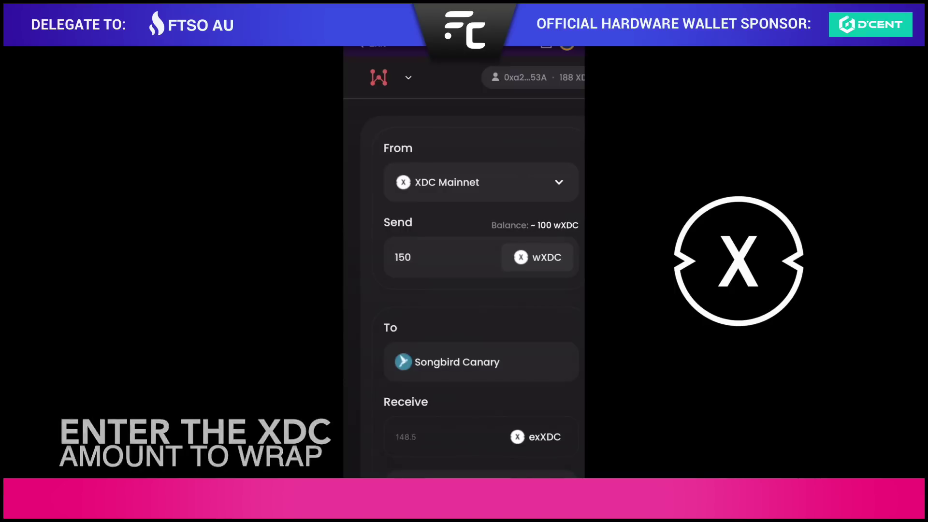
scroll(479, 266, down, 3)
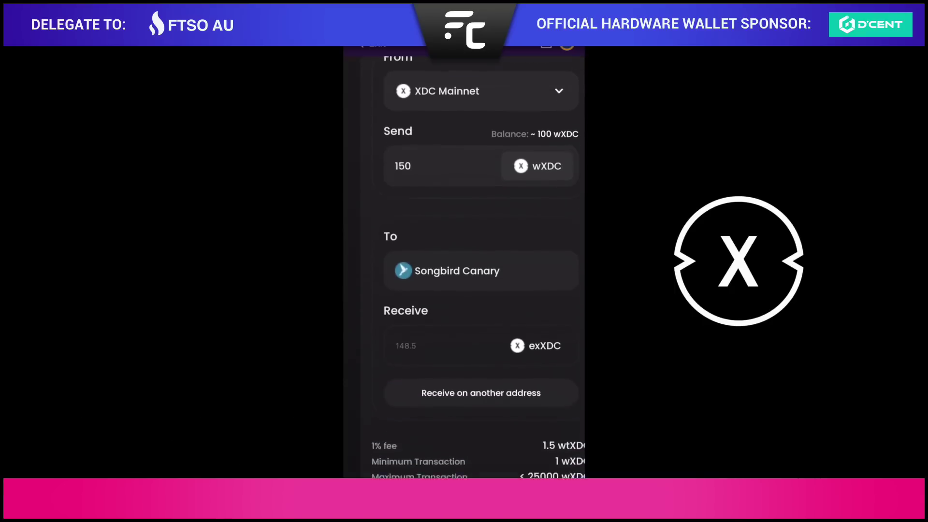